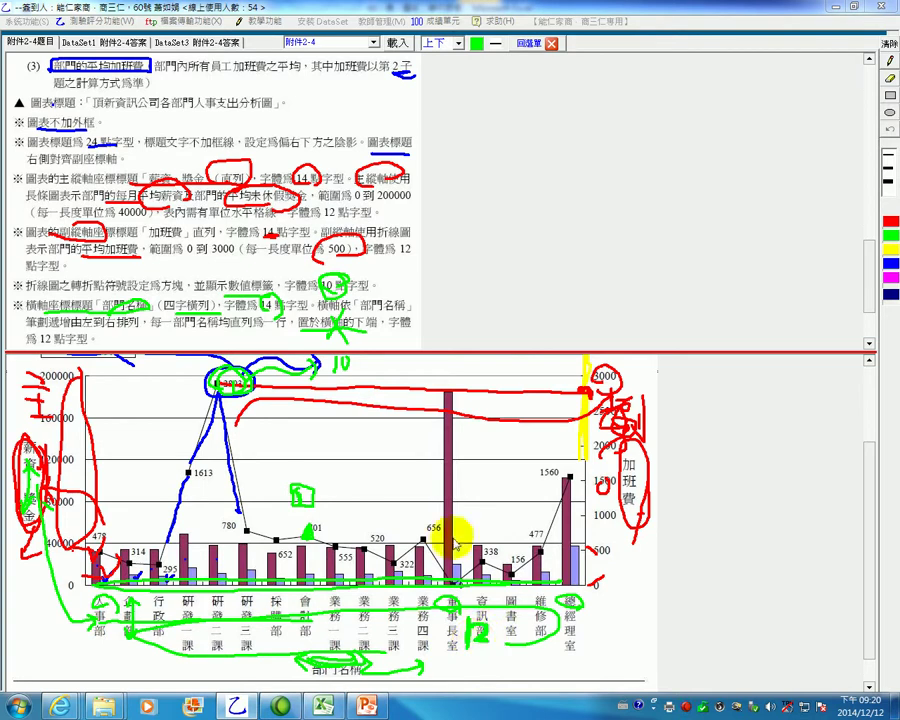
Step: Mark 圖例 and underline and circle its placement 圖表左上方 in green in the legend requirement
{"action": "scroll", "coordinate": [408, 215], "scroll_direction": "down", "scroll_amount": 1}
{"action": "scroll", "coordinate": [408, 215], "scroll_direction": "down", "scroll_amount": 1}
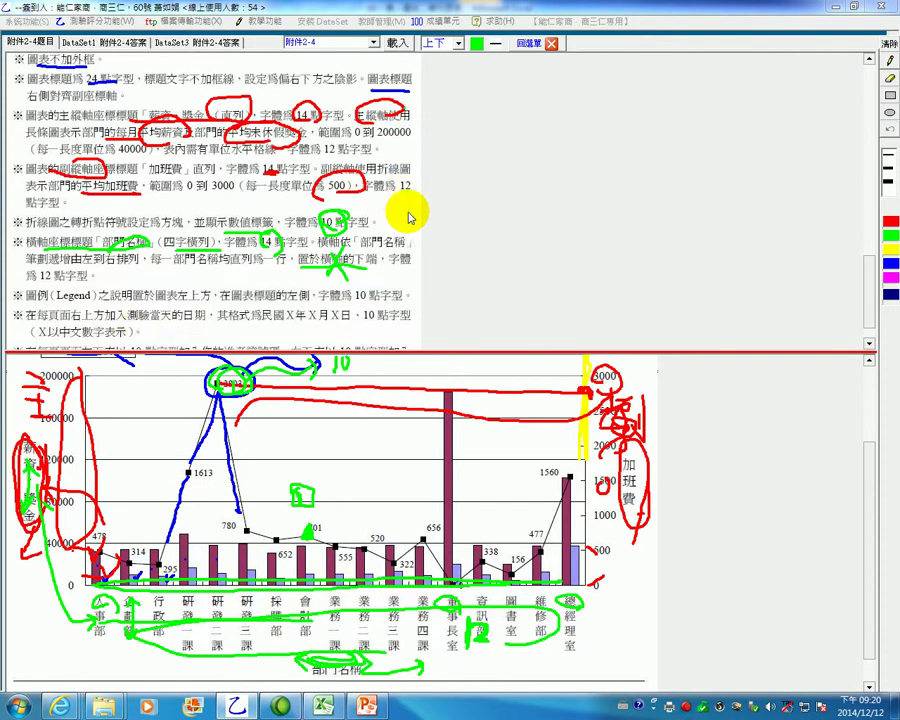
{"action": "left_click_drag", "start_coordinate": [18, 298], "coordinate": [22, 294]}
{"action": "mouse_move", "coordinate": [120, 304]}
{"action": "left_mouse_down"}
{"action": "mouse_move", "coordinate": [162, 312]}
{"action": "mouse_move", "coordinate": [213, 298]}
{"action": "left_mouse_up"}
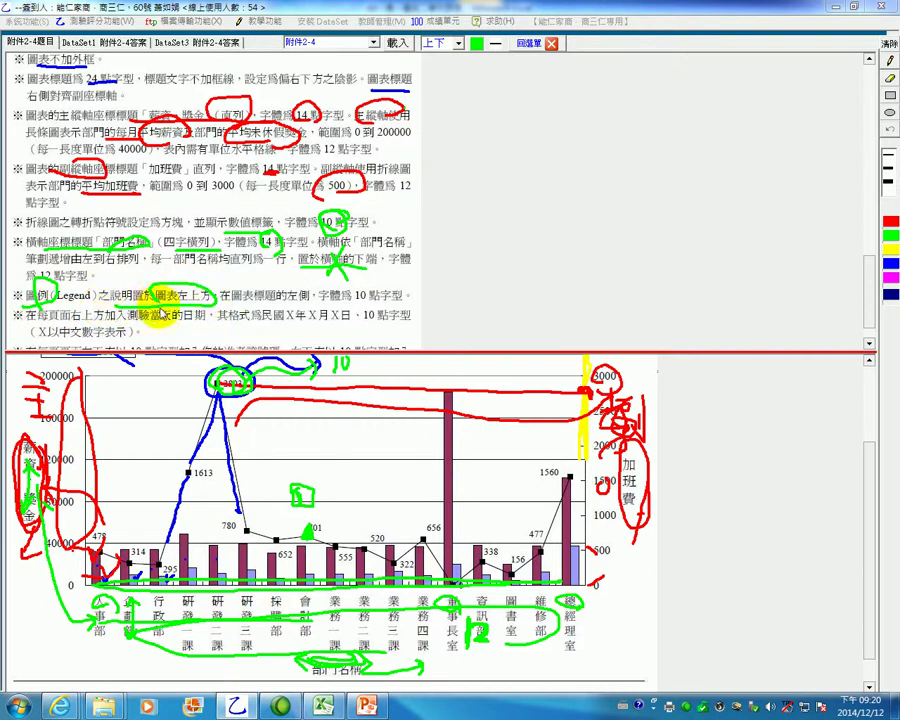
Step: Circle the sample chart's legend in green, then draw one arrow pointing to it from the title and another leading out of it
{"action": "scroll", "coordinate": [191, 375], "scroll_direction": "up", "scroll_amount": 3}
{"action": "left_click_drag", "start_coordinate": [38, 466], "coordinate": [42, 462]}
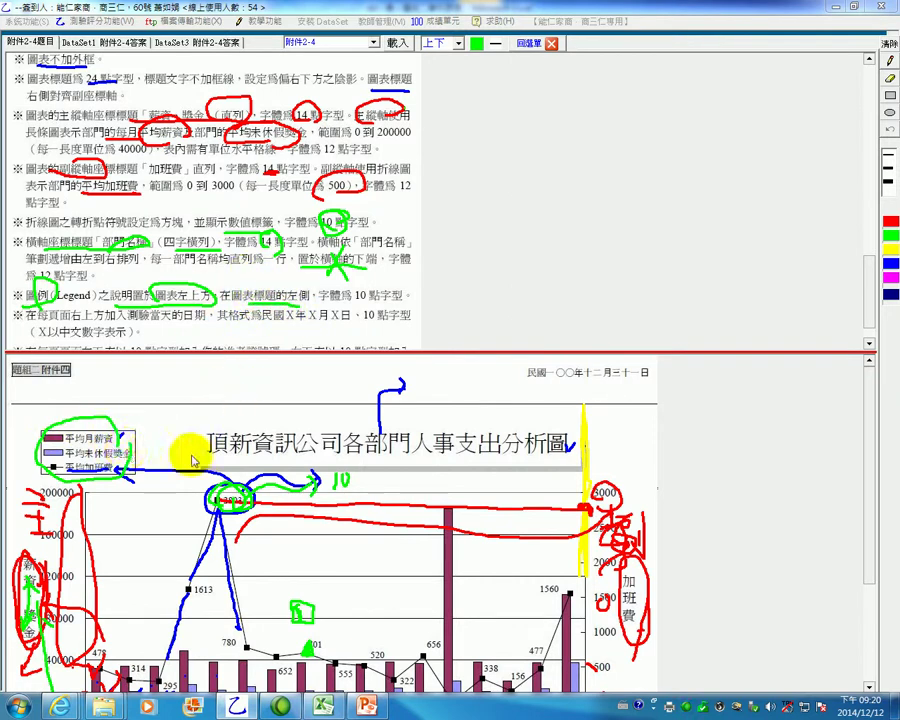
{"action": "left_click_drag", "start_coordinate": [197, 452], "coordinate": [145, 448]}
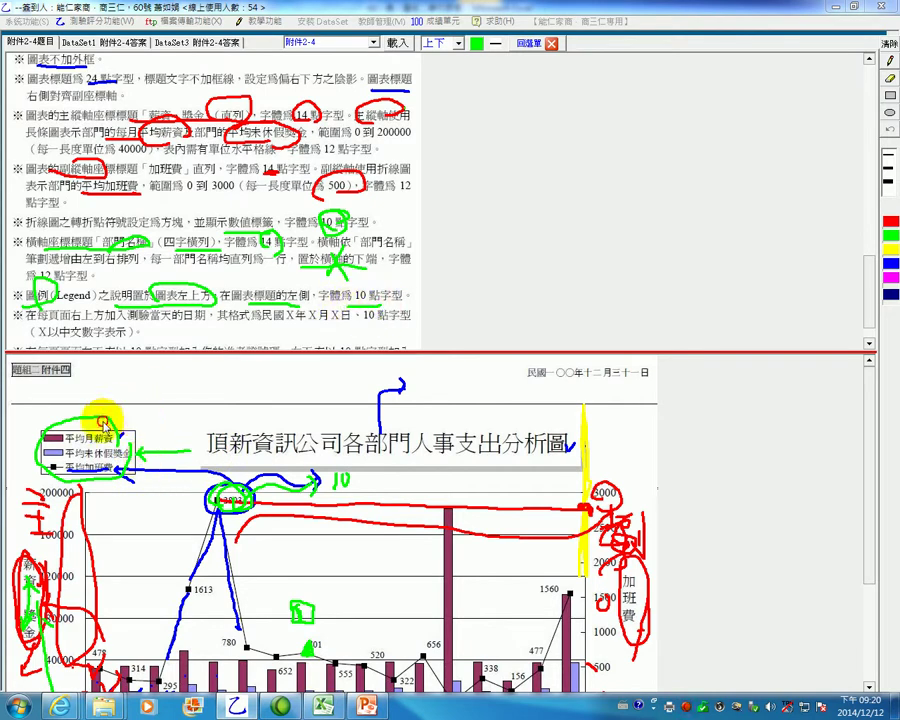
{"action": "left_click_drag", "start_coordinate": [104, 422], "coordinate": [137, 396]}
{"action": "scroll", "coordinate": [141, 402], "scroll_direction": "down", "scroll_amount": 1}
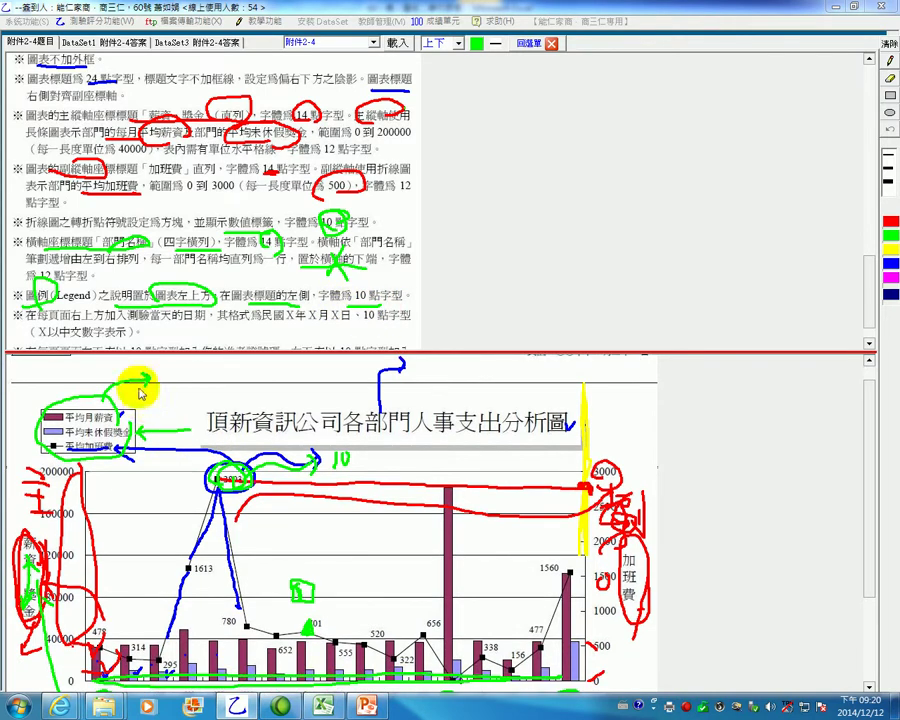
Step: Underline the requirement to add the test date at each page's upper right and strike a green line over the sample chart's date
{"action": "mouse_move", "coordinate": [76, 332]}
{"action": "left_mouse_down"}
{"action": "mouse_move", "coordinate": [80, 324]}
{"action": "mouse_move", "coordinate": [72, 330]}
{"action": "left_mouse_up"}
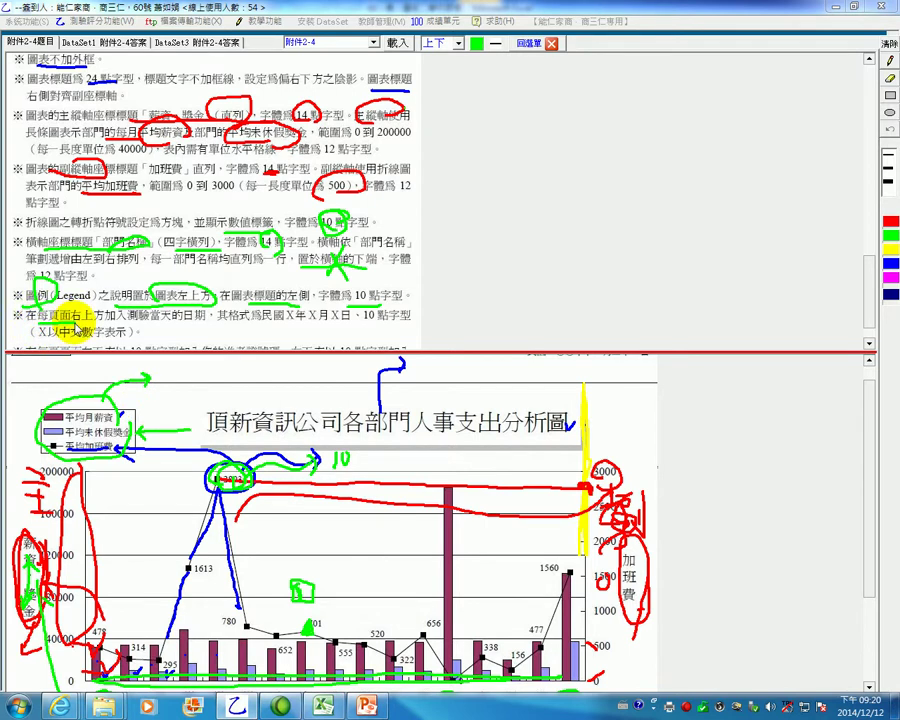
{"action": "scroll", "coordinate": [535, 418], "scroll_direction": "up", "scroll_amount": 1}
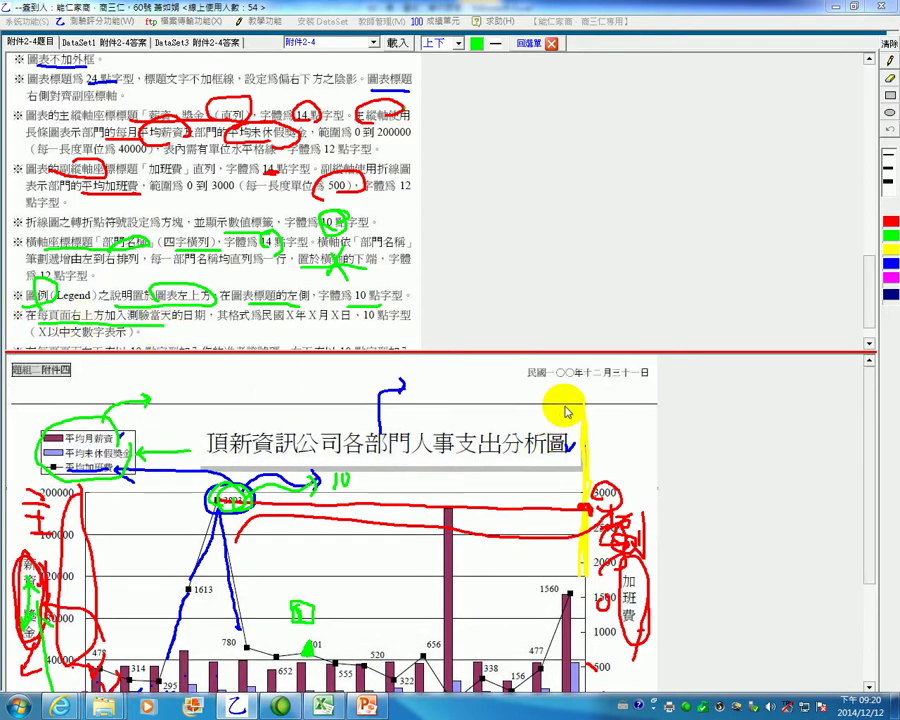
{"action": "scroll", "coordinate": [335, 258], "scroll_direction": "down", "scroll_amount": 1}
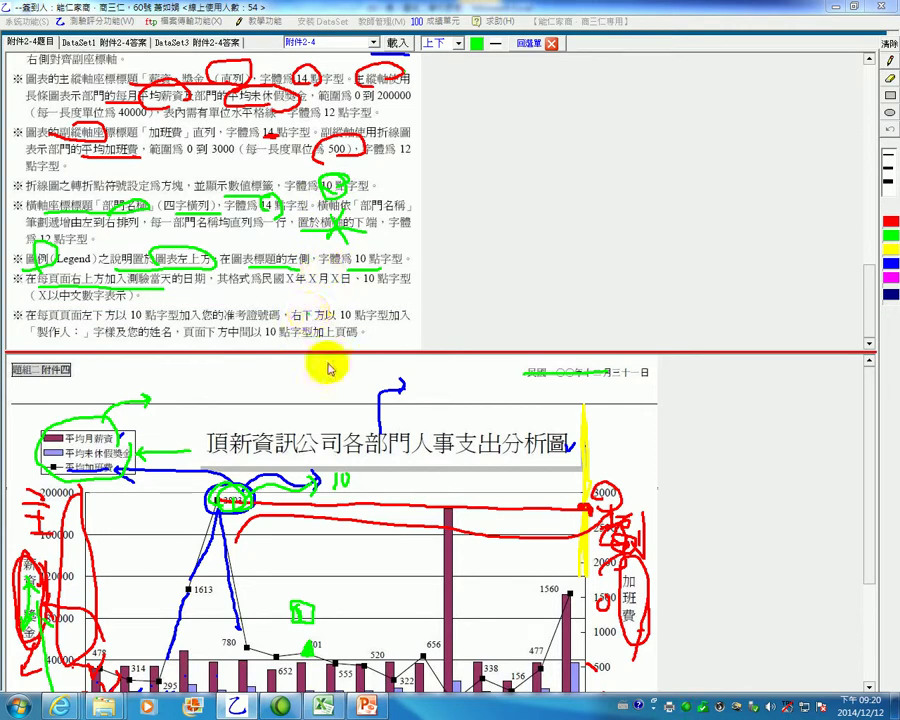
Step: Circle the sample chart's legend repeatedly in green and draw loops around the department labels along the horizontal axis
{"action": "mouse_move", "coordinate": [148, 447]}
{"action": "left_mouse_down"}
{"action": "mouse_move", "coordinate": [114, 464]}
{"action": "mouse_move", "coordinate": [60, 468]}
{"action": "mouse_move", "coordinate": [110, 440]}
{"action": "mouse_move", "coordinate": [120, 468]}
{"action": "left_mouse_up"}
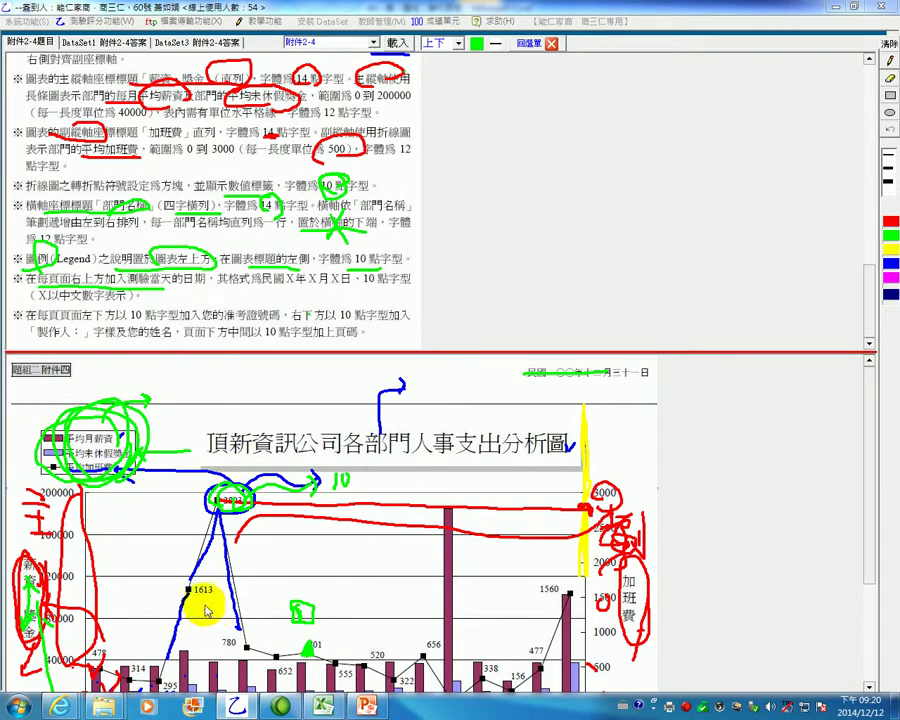
{"action": "scroll", "coordinate": [195, 610], "scroll_direction": "down", "scroll_amount": 2}
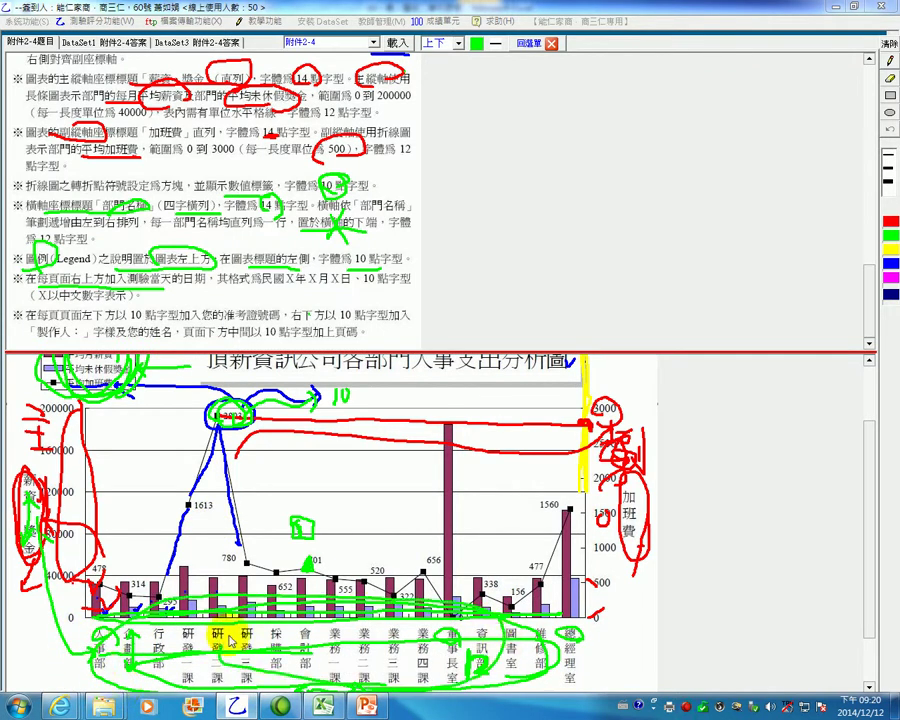
{"action": "scroll", "coordinate": [428, 665], "scroll_direction": "up", "scroll_amount": 1}
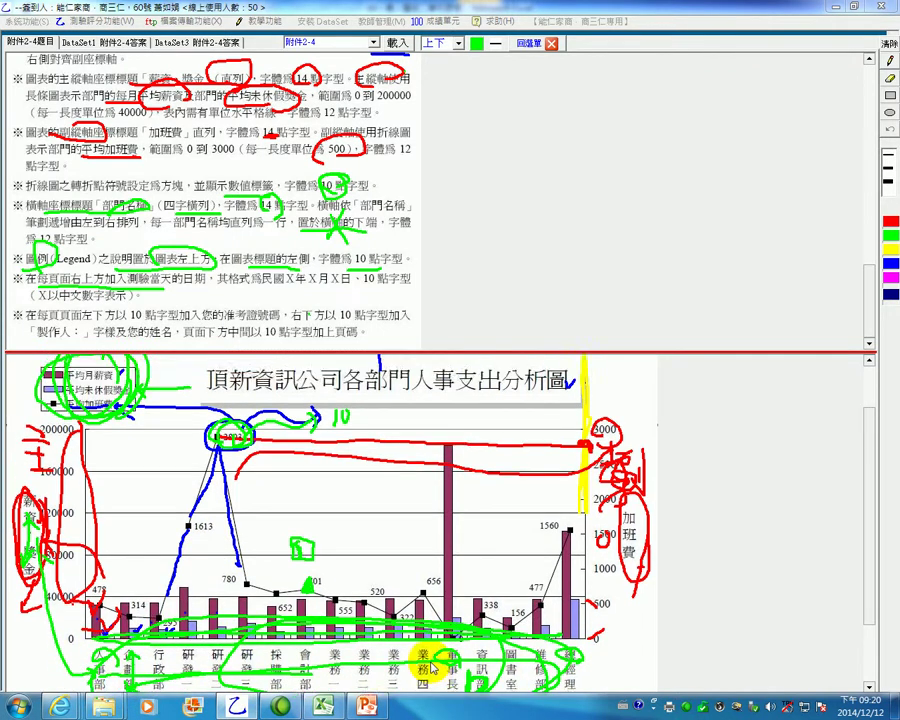
{"action": "scroll", "coordinate": [300, 468], "scroll_direction": "up", "scroll_amount": 3}
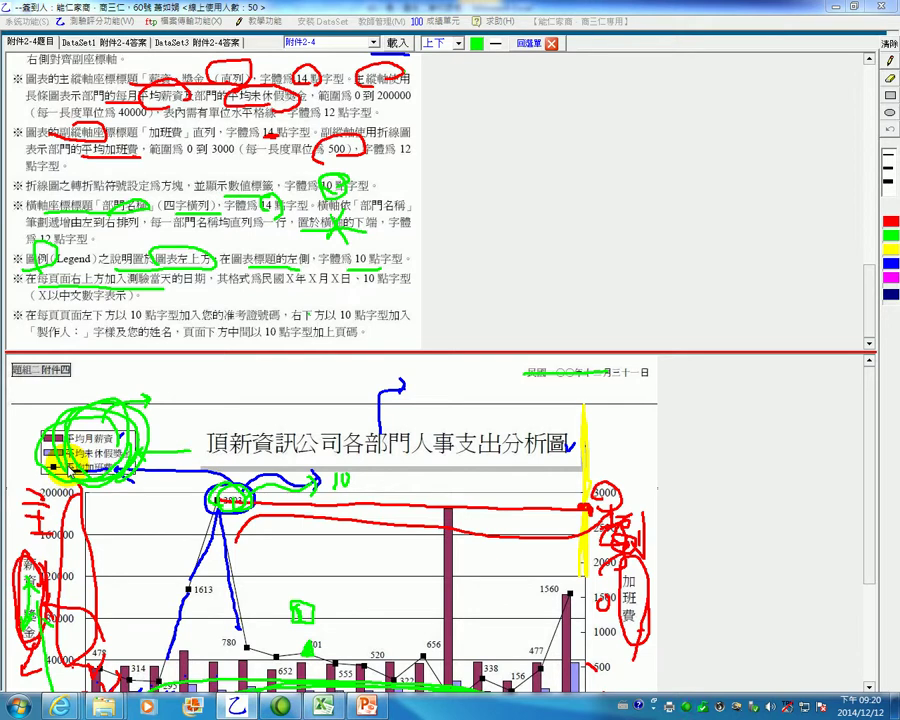
{"action": "scroll", "coordinate": [78, 466], "scroll_direction": "down", "scroll_amount": 2}
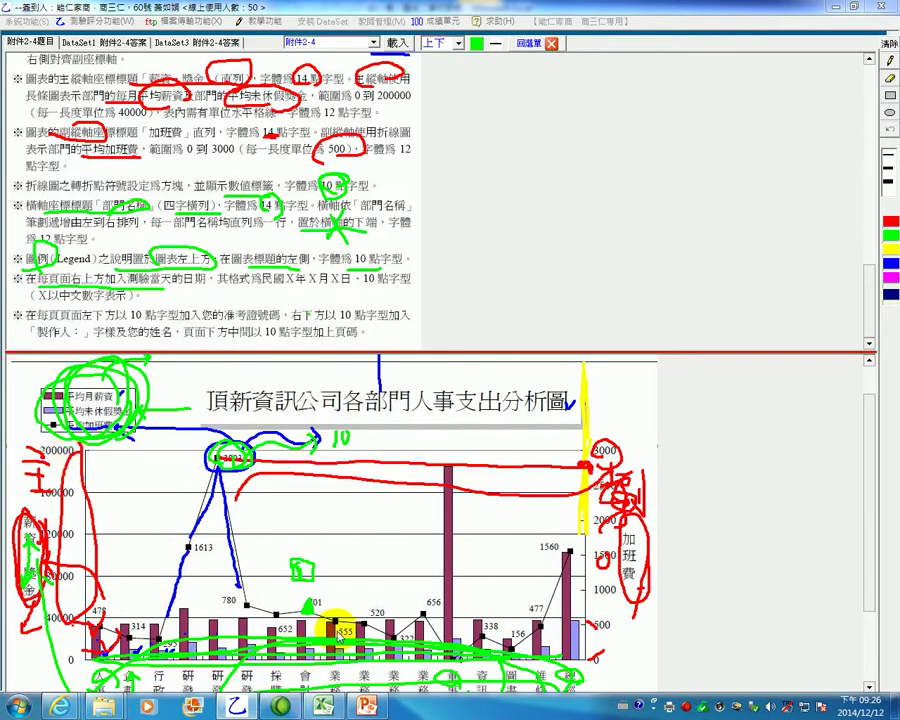
Step: Switch to Excel and delete the existing 2-4-0 worksheet
{"action": "left_click", "coordinate": [316, 710]}
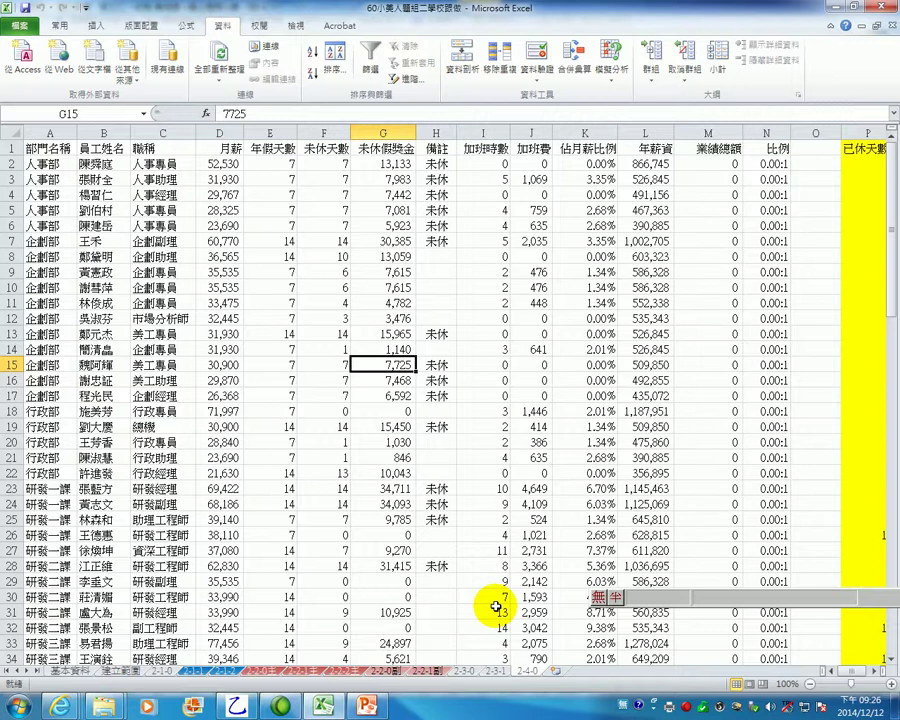
{"action": "left_click", "coordinate": [590, 272]}
{"action": "left_click", "coordinate": [629, 381]}
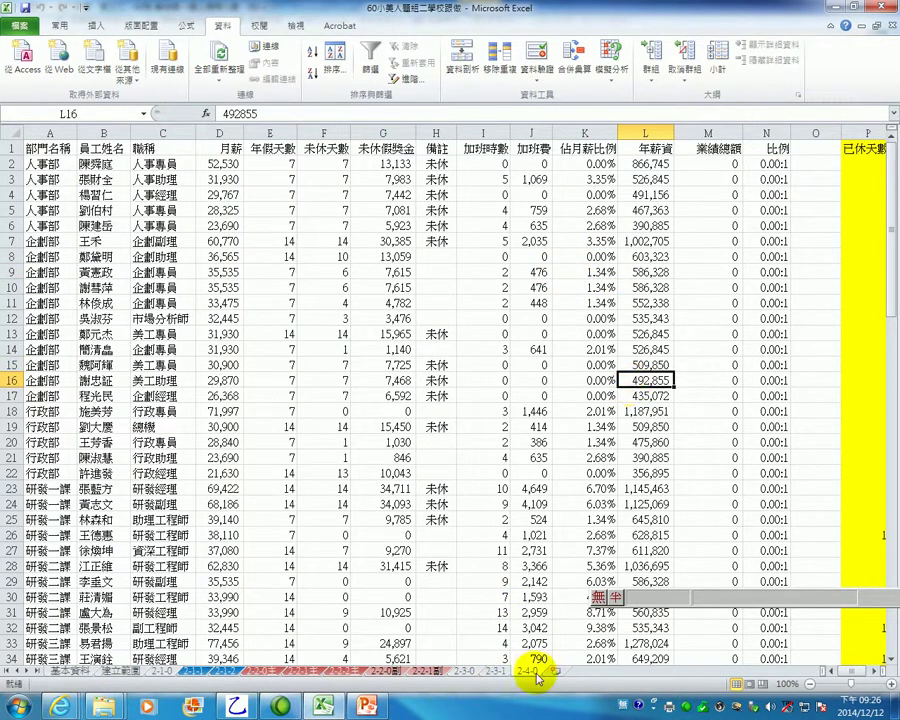
{"action": "scroll", "coordinate": [520, 536], "scroll_direction": "down", "scroll_amount": 12}
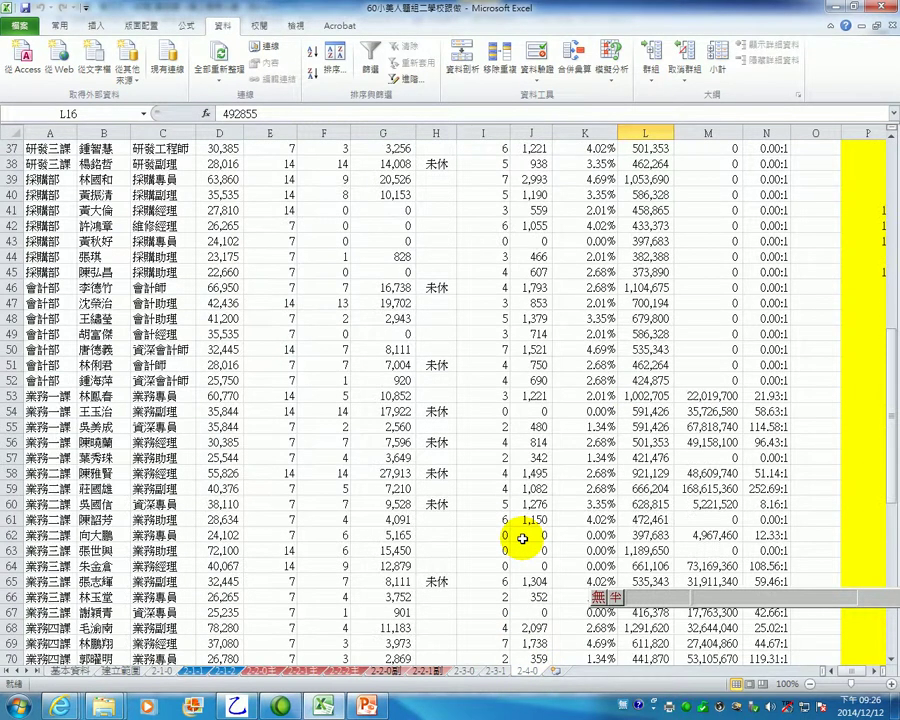
{"action": "left_click", "coordinate": [755, 397]}
{"action": "left_click", "coordinate": [752, 473]}
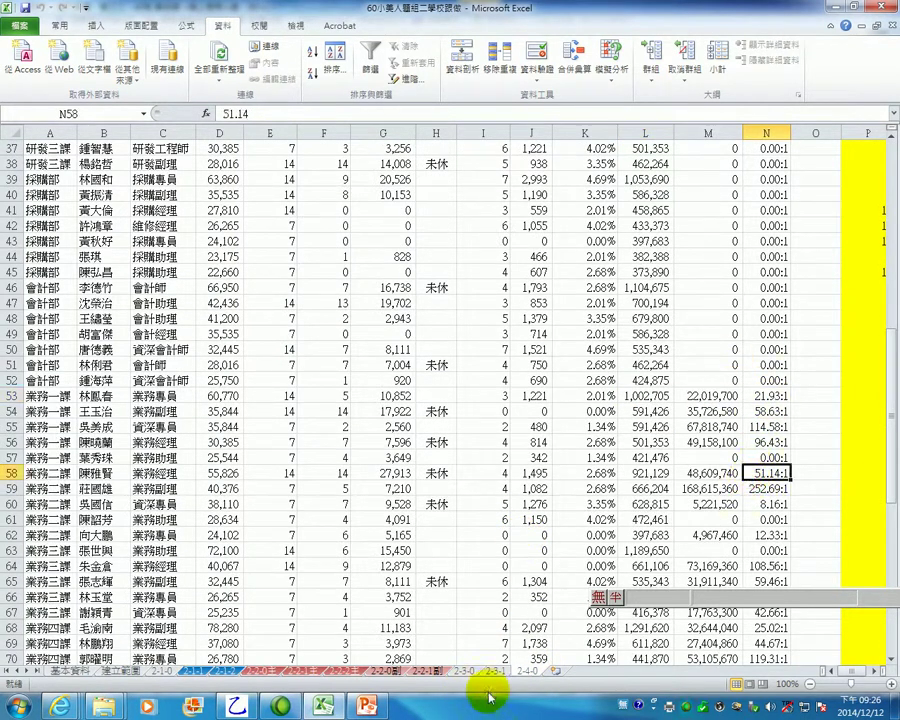
{"action": "right_click", "coordinate": [537, 676]}
{"action": "left_click", "coordinate": [586, 516]}
{"action": "left_click", "coordinate": [418, 387]}
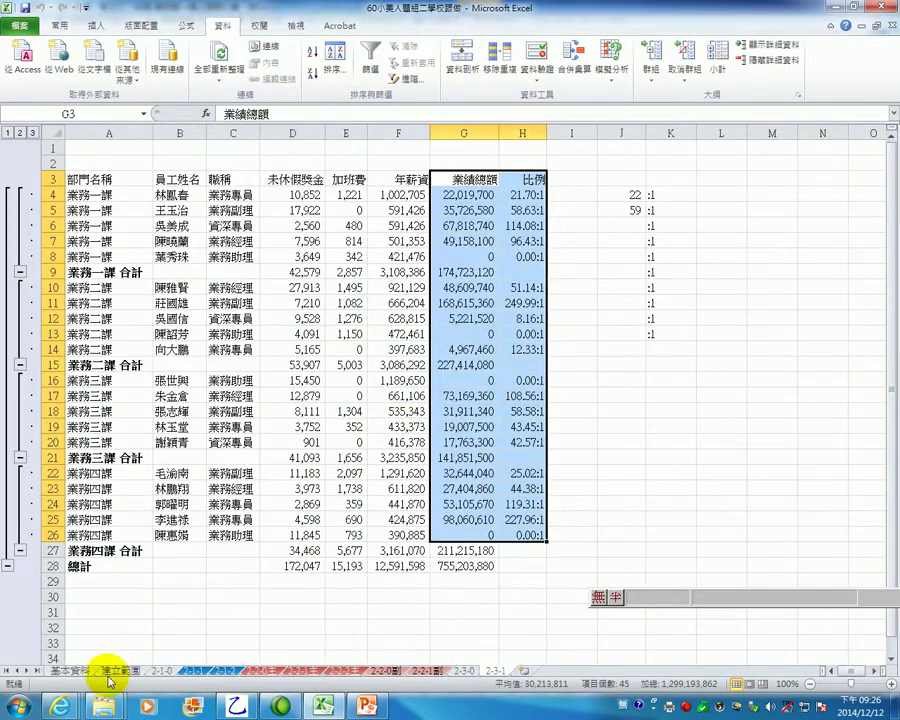
Step: Copy the 基本資料 worksheet to the end of the workbook and rename the copy 2-4-0
{"action": "left_click", "coordinate": [72, 672]}
{"action": "right_click", "coordinate": [75, 675]}
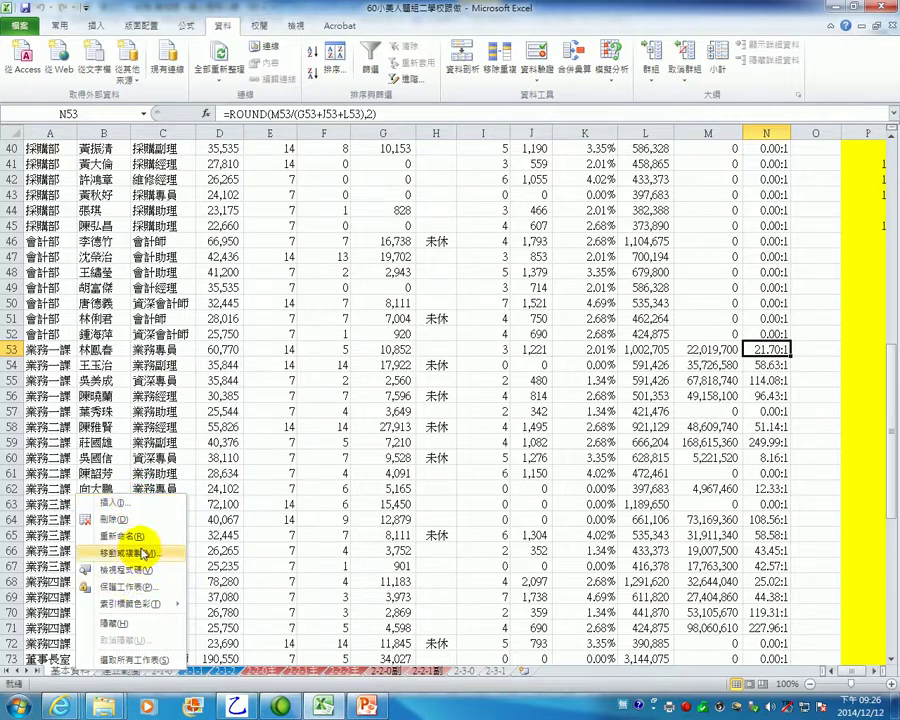
{"action": "left_click", "coordinate": [130, 552]}
{"action": "left_click", "coordinate": [56, 597]}
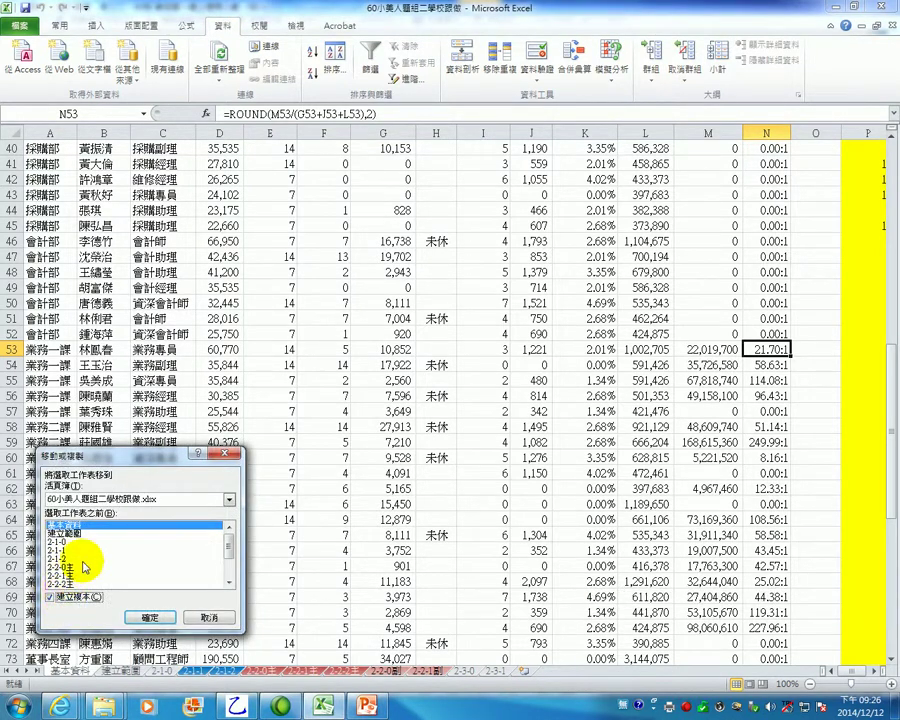
{"action": "left_click", "coordinate": [229, 570]}
{"action": "left_click", "coordinate": [72, 583]}
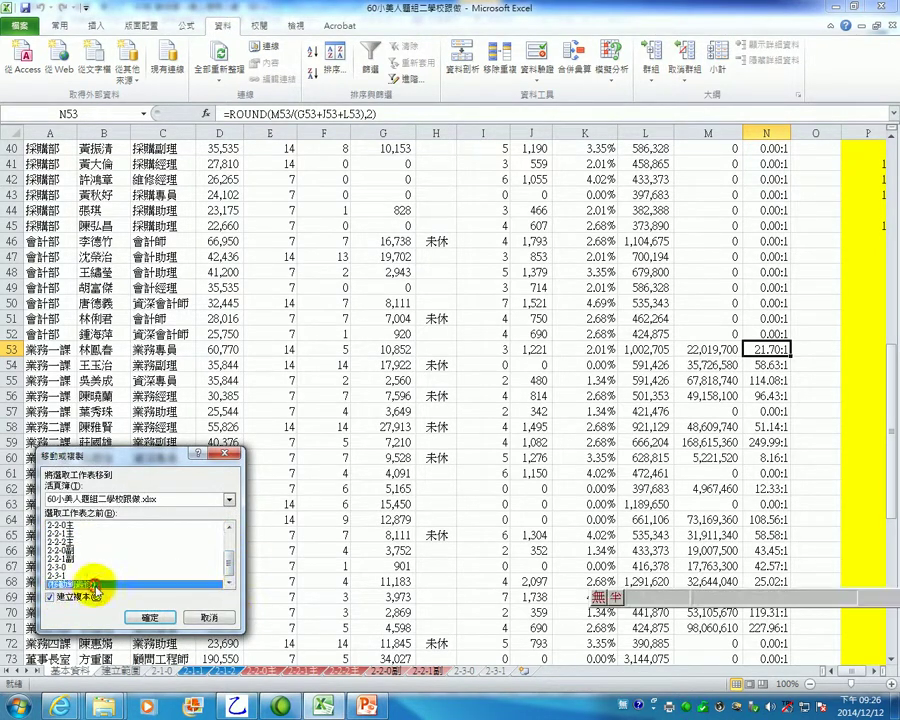
{"action": "left_click", "coordinate": [150, 617]}
{"action": "left_click", "coordinate": [546, 669]}
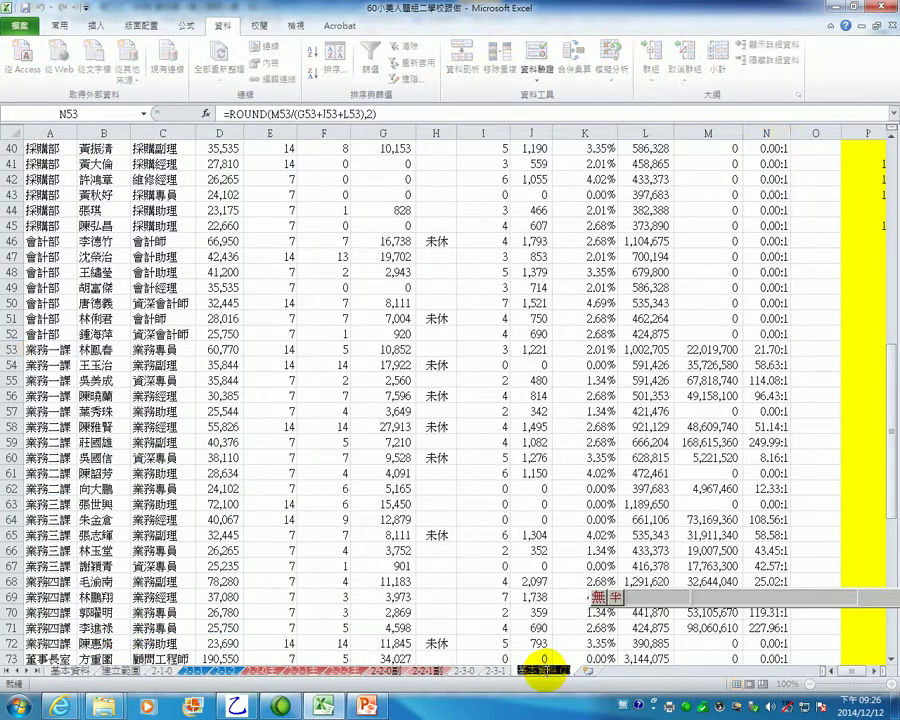
{"action": "type", "text": "24"}
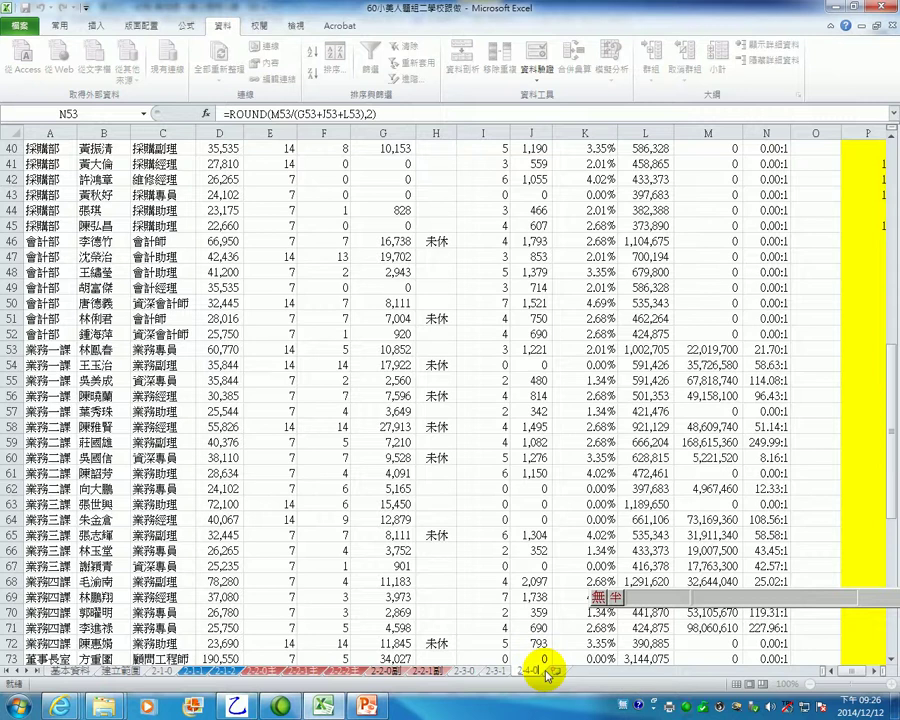
Step: Copy the entire 2-4-0 sheet and paste it over itself with the 值與數字格式 (values and number formats) option
{"action": "left_click", "coordinate": [4, 130]}
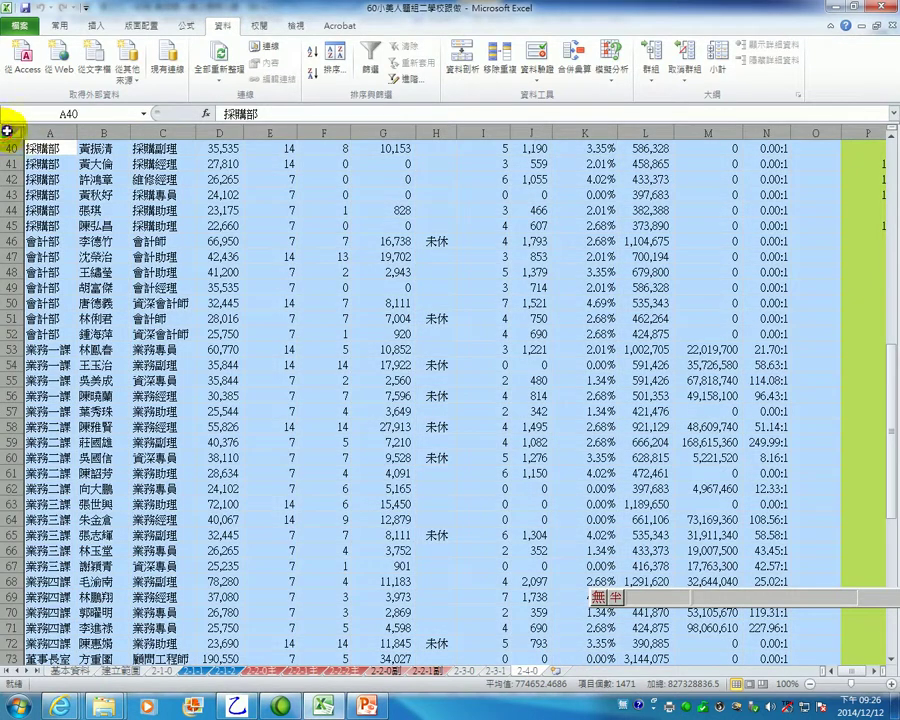
{"action": "right_click", "coordinate": [6, 128]}
{"action": "right_click", "coordinate": [118, 174]}
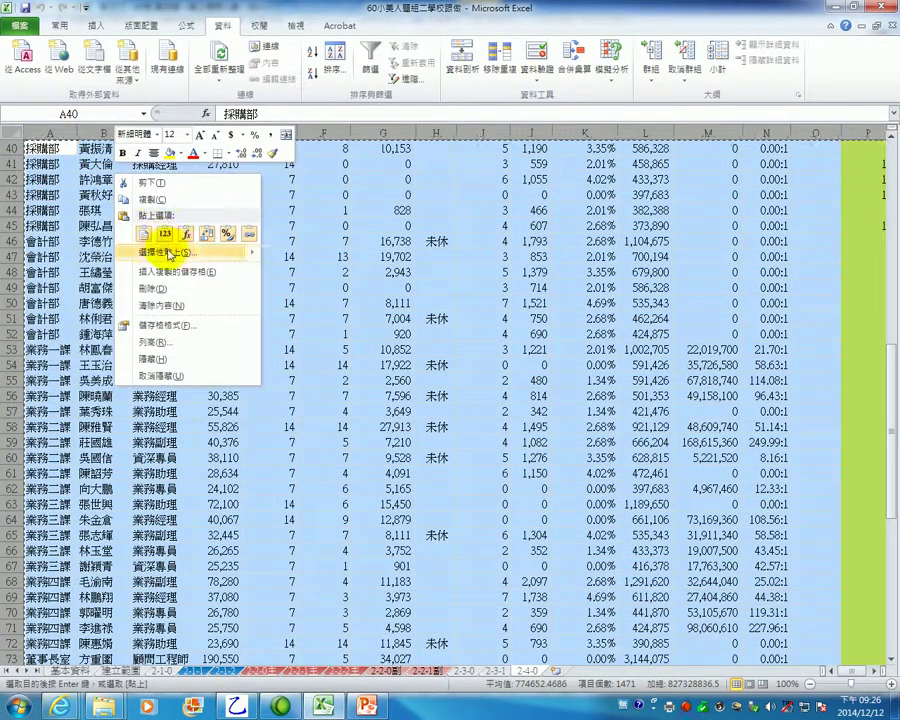
{"action": "mouse_move", "coordinate": [180, 251]}
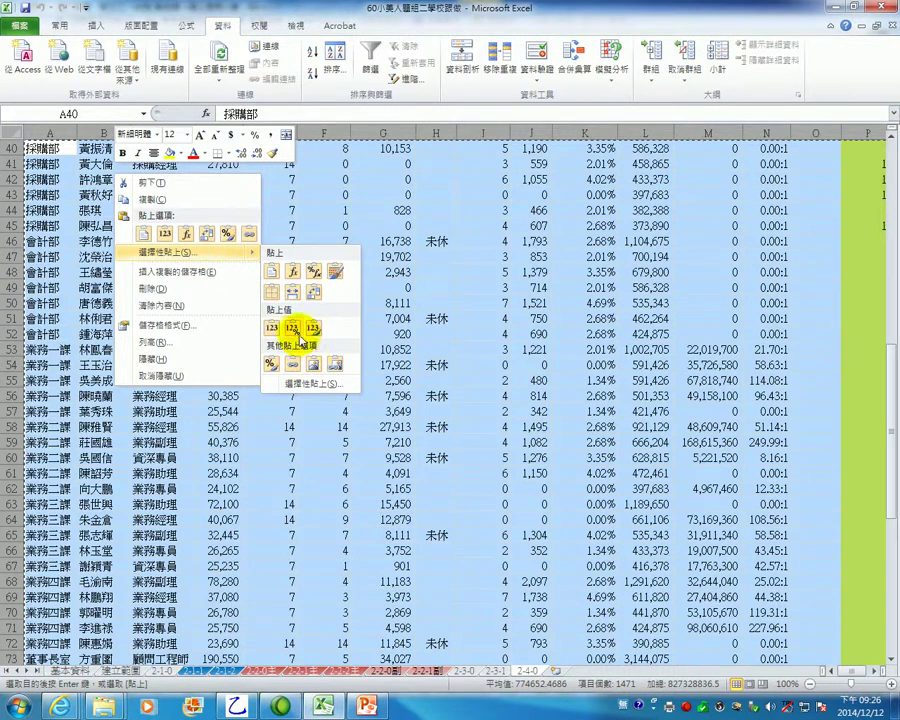
{"action": "left_click", "coordinate": [298, 384]}
{"action": "left_click", "coordinate": [333, 368]}
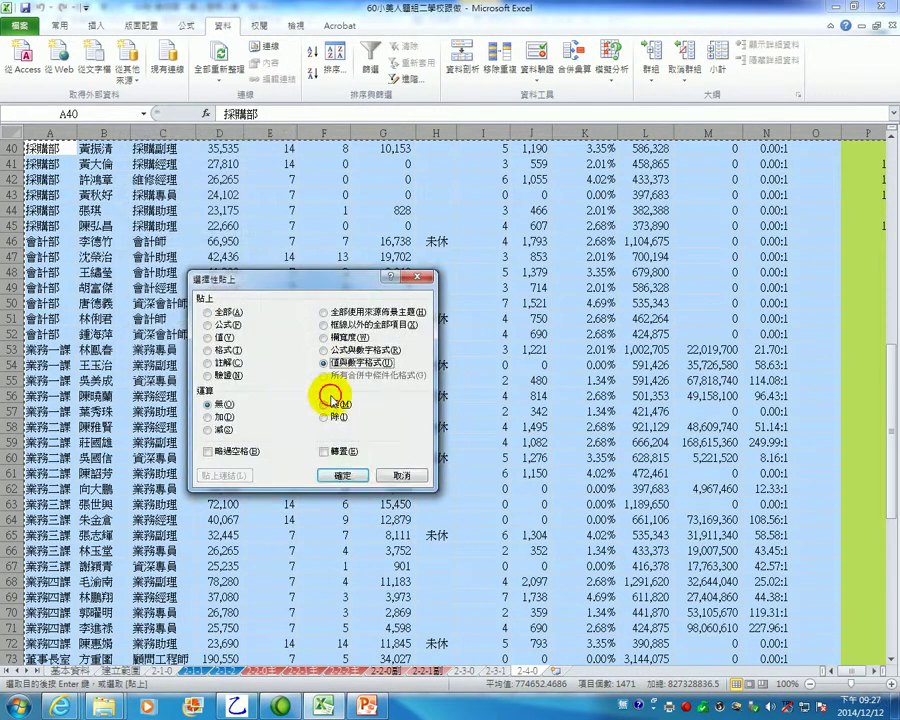
{"action": "left_click", "coordinate": [342, 475]}
Step: Inspect the contents of cell I41 in the 加班時數 column for a leftover formula
{"action": "left_click", "coordinate": [697, 336]}
{"action": "left_click", "coordinate": [440, 268]}
{"action": "scroll", "coordinate": [460, 290], "scroll_direction": "up", "scroll_amount": 3}
{"action": "left_click", "coordinate": [472, 298]}
{"action": "double_click", "coordinate": [472, 302]}
{"action": "scroll", "coordinate": [472, 318], "scroll_direction": "up", "scroll_amount": 10}
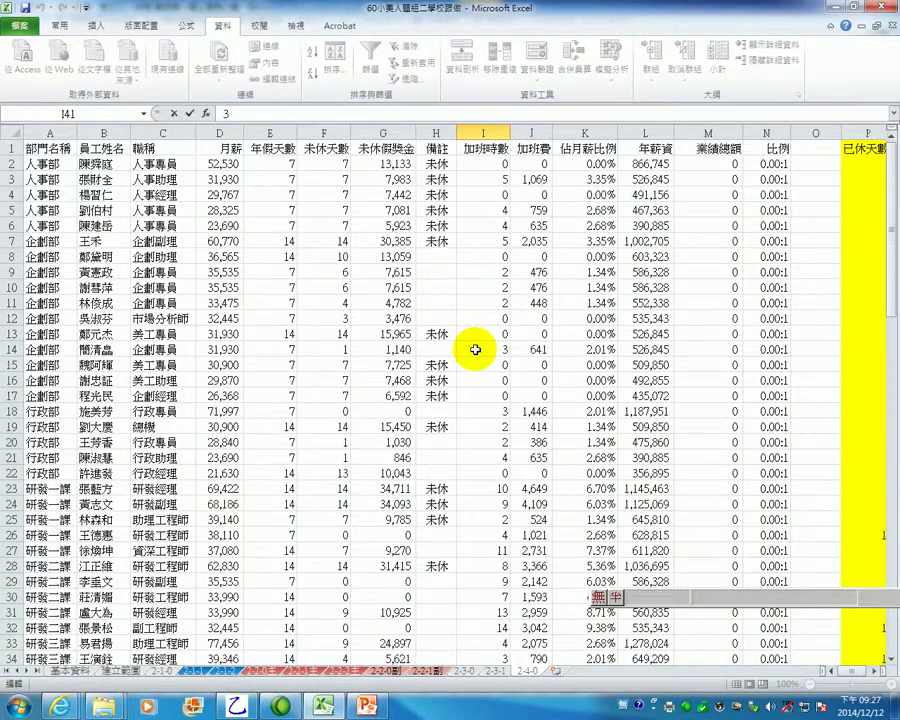
Step: Insert a pivot table on a new worksheet from the range $A$1:$N$98 of sheet 2-4-0
{"action": "left_click", "coordinate": [95, 26]}
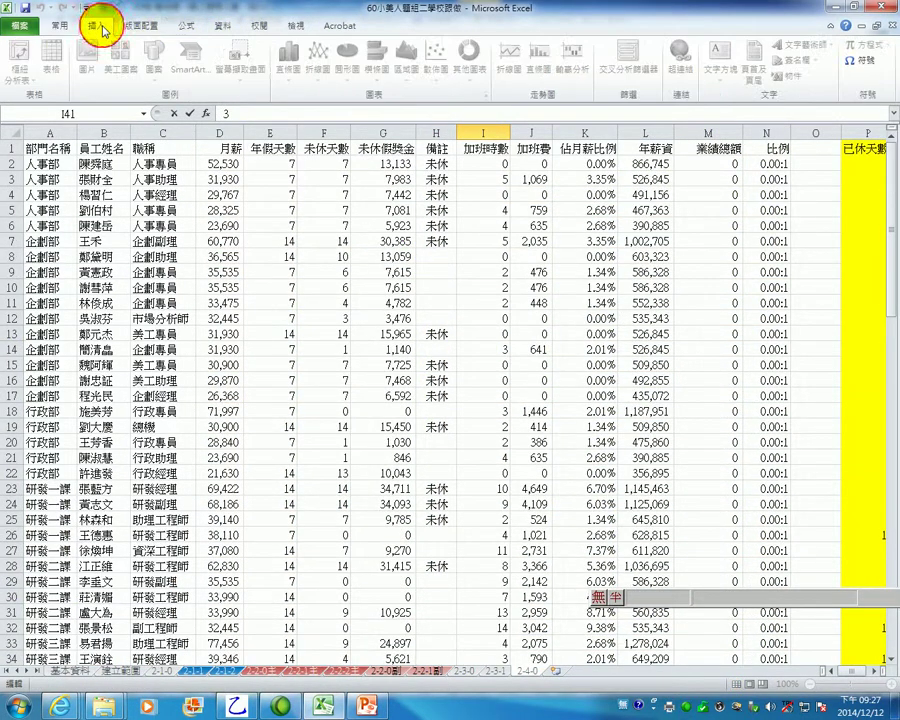
{"action": "left_click", "coordinate": [340, 272]}
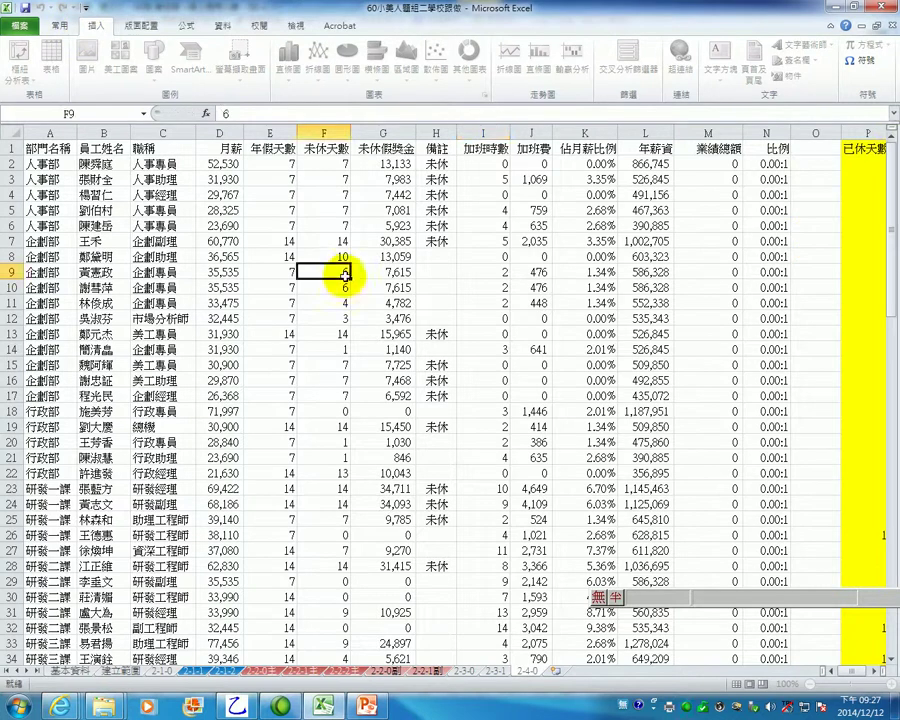
{"action": "left_click", "coordinate": [20, 54]}
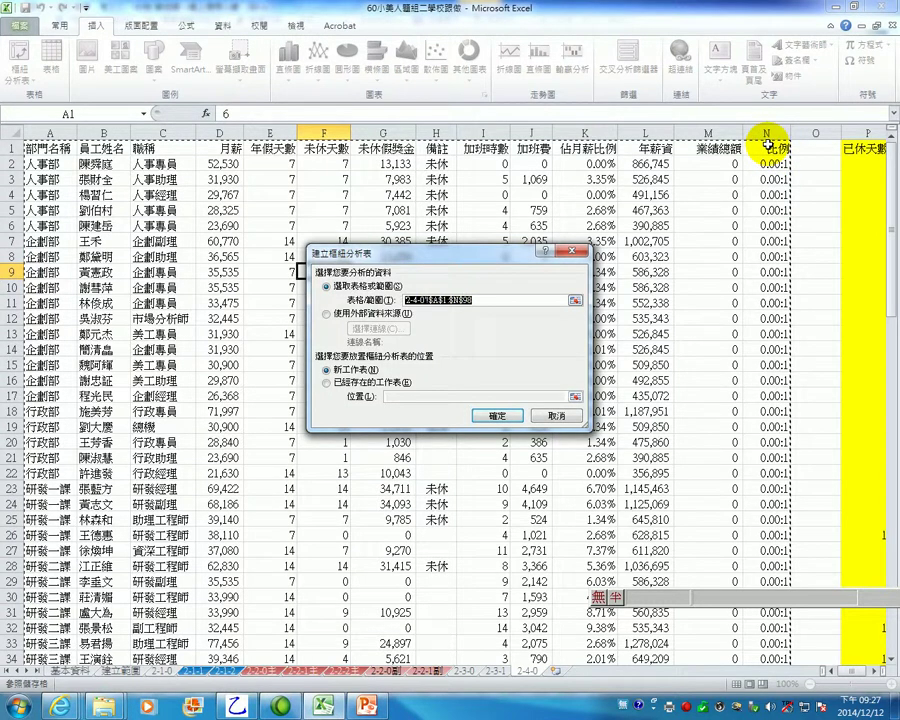
{"action": "left_click", "coordinate": [500, 413]}
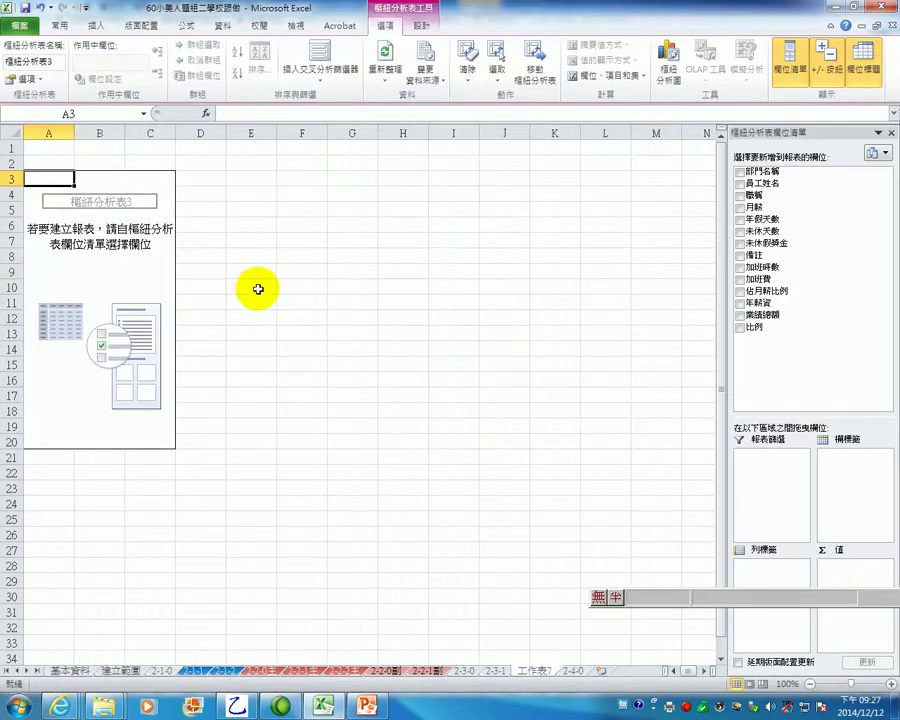
Step: Set 部門名稱 as the pivot table's row labels and add 月薪, 未休假獎金 and 加班費 as values in that order
{"action": "left_click", "coordinate": [740, 171]}
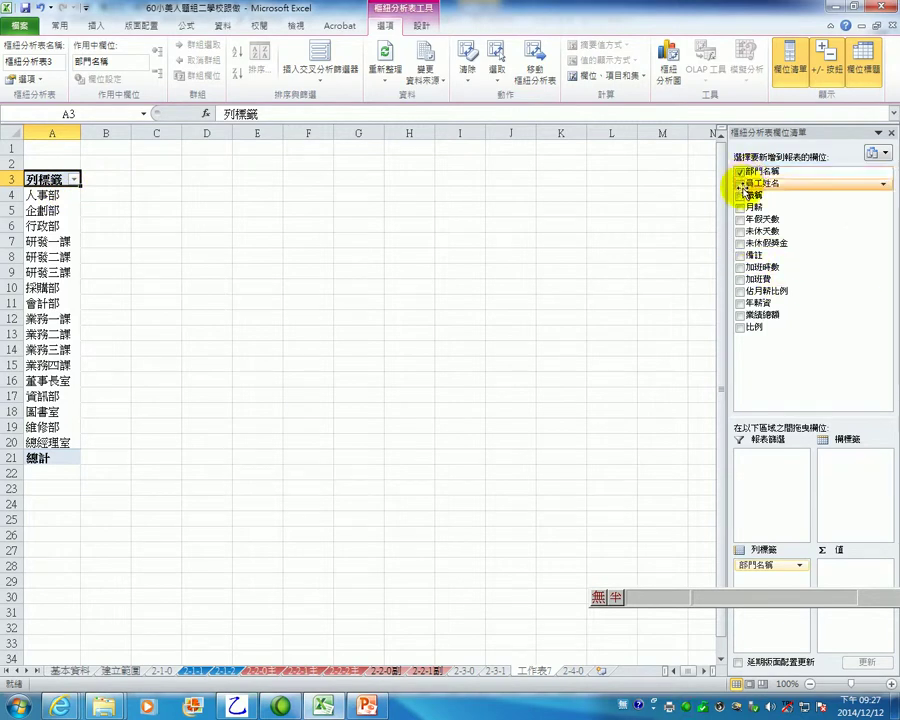
{"action": "left_click", "coordinate": [739, 243]}
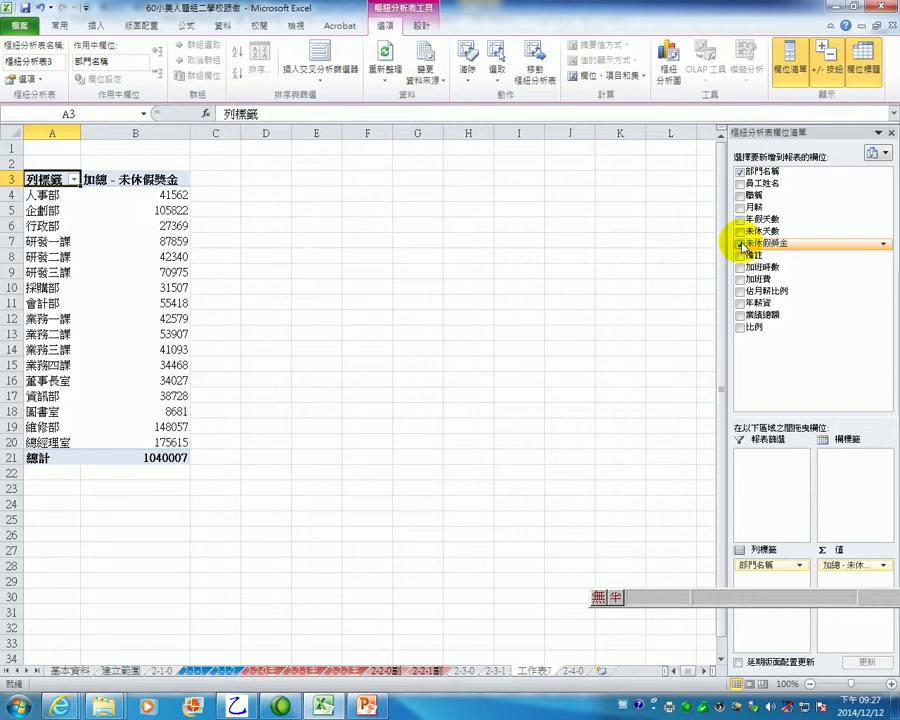
{"action": "left_click", "coordinate": [741, 208]}
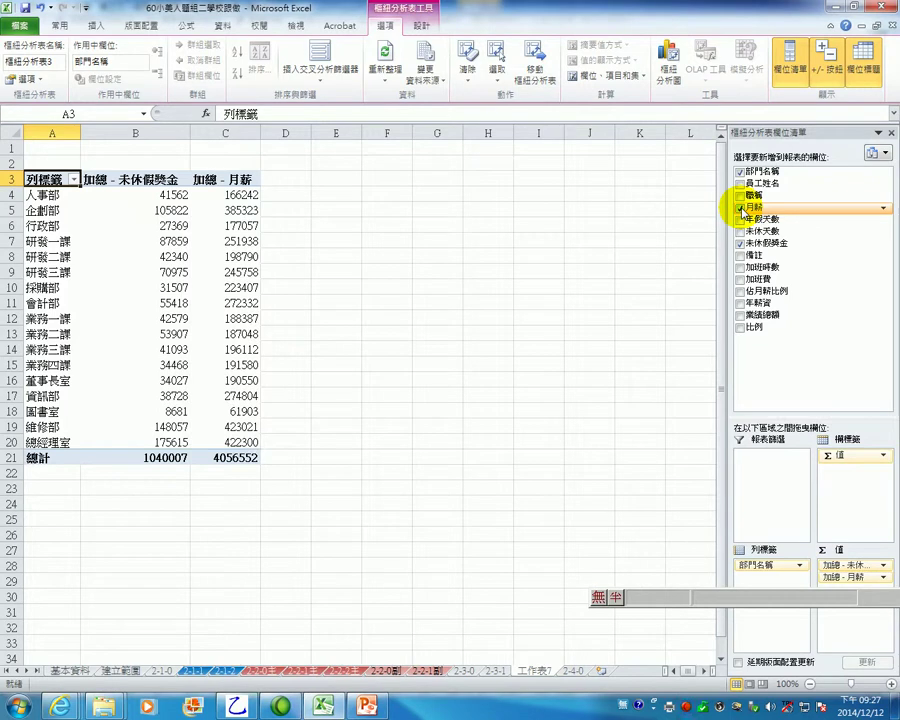
{"action": "left_click", "coordinate": [741, 280]}
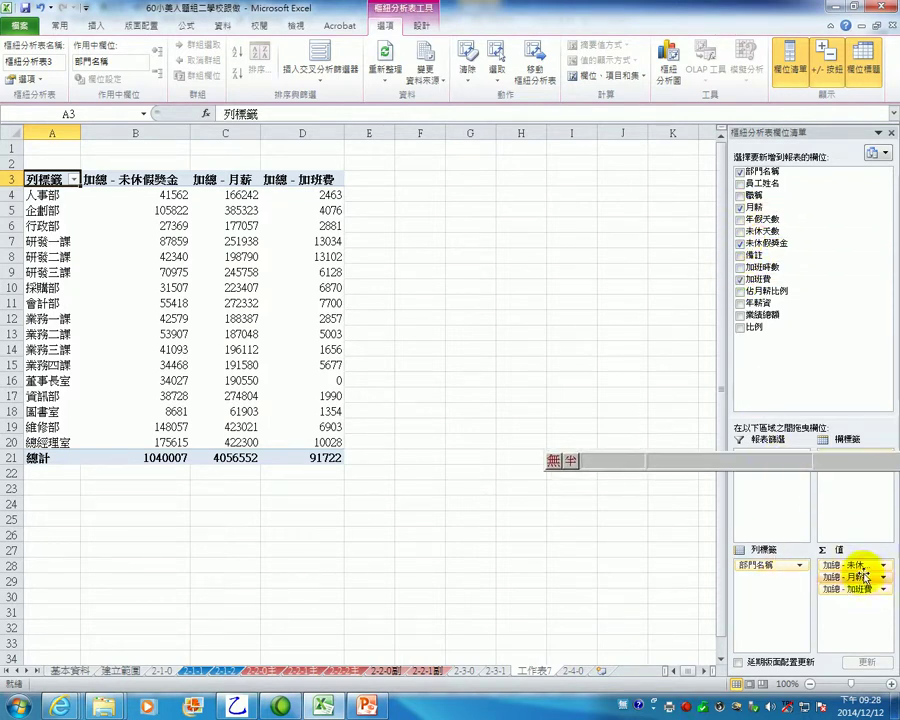
{"action": "left_click_drag", "start_coordinate": [862, 577], "coordinate": [866, 566]}
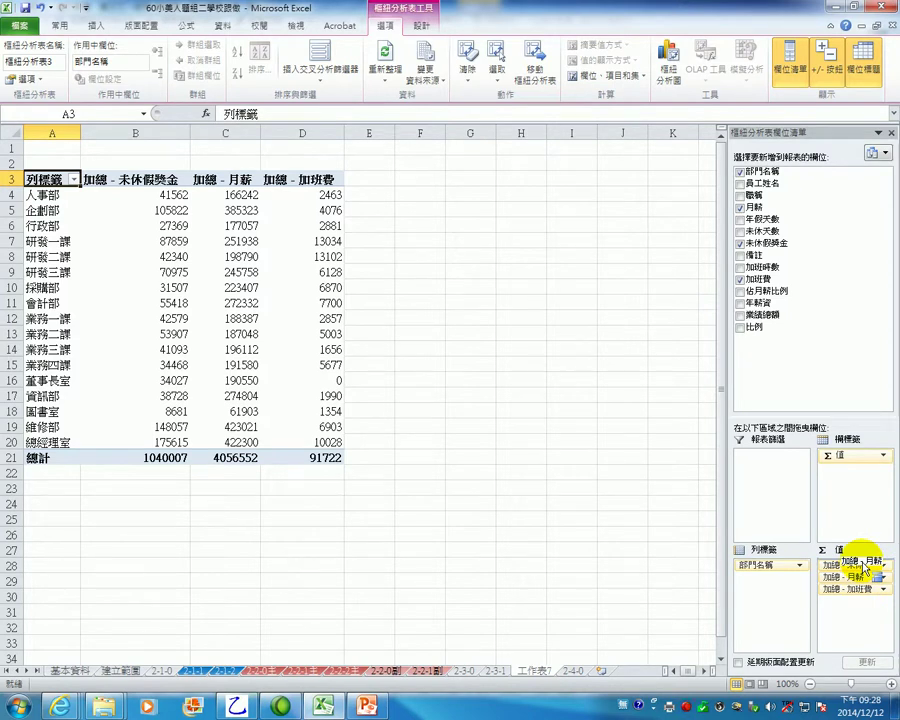
{"action": "left_click_drag", "start_coordinate": [866, 567], "coordinate": [862, 566]}
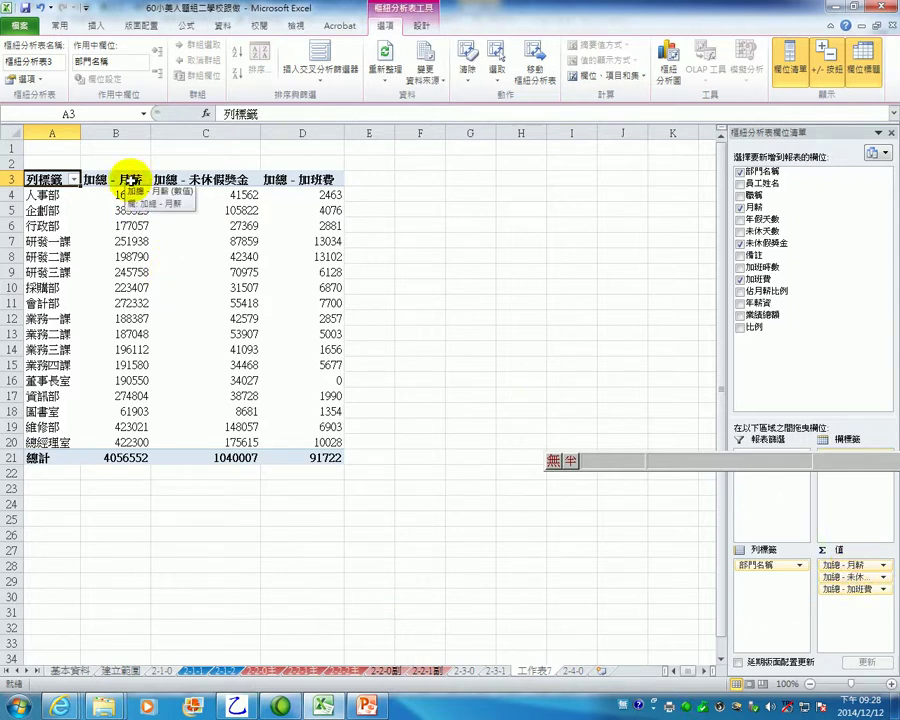
Step: Summarize the 月薪 value field by 平均值 (average) and give it the custom name 平均月薪資
{"action": "double_click", "coordinate": [125, 180]}
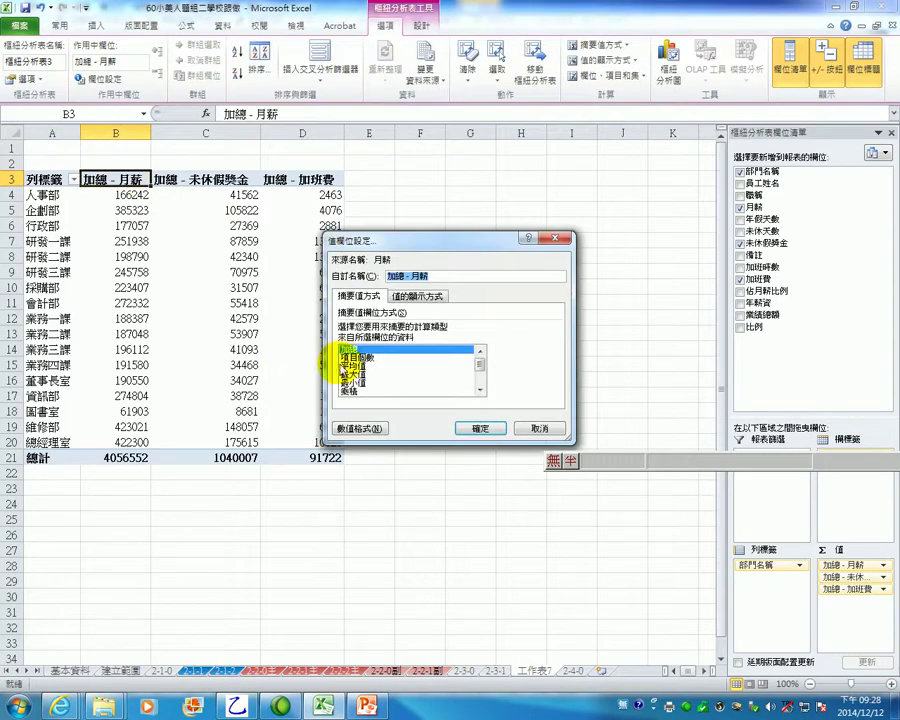
{"action": "left_click", "coordinate": [353, 366]}
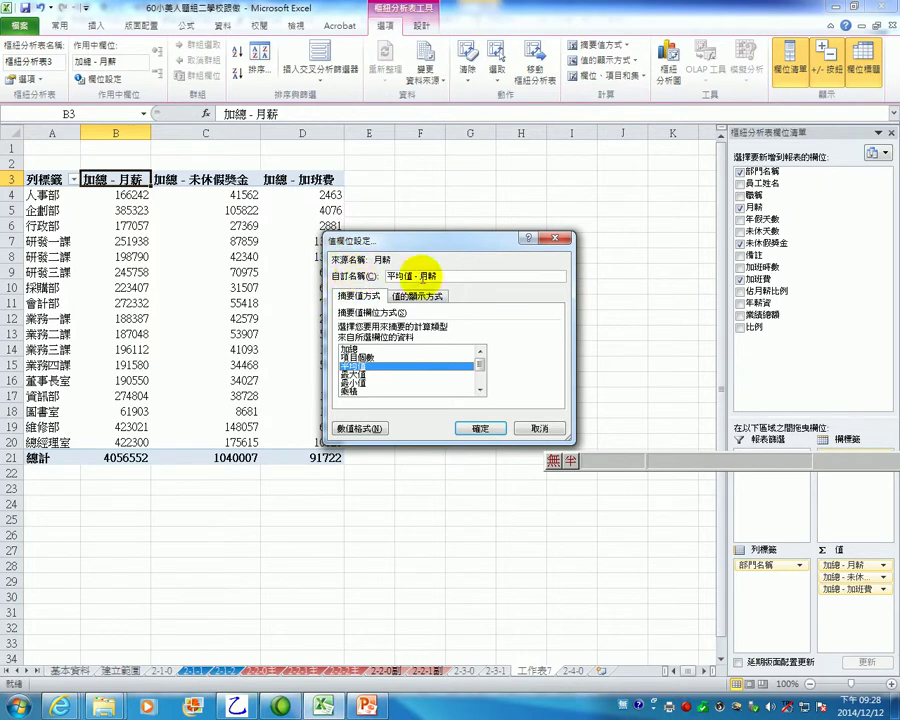
{"action": "double_click", "coordinate": [412, 274]}
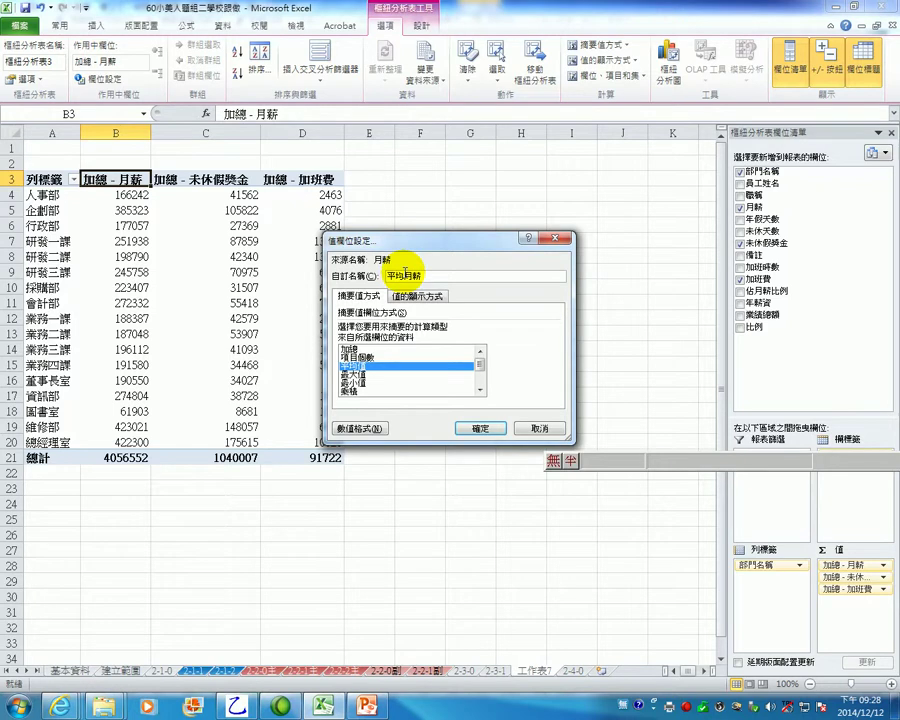
{"action": "left_click", "coordinate": [480, 429]}
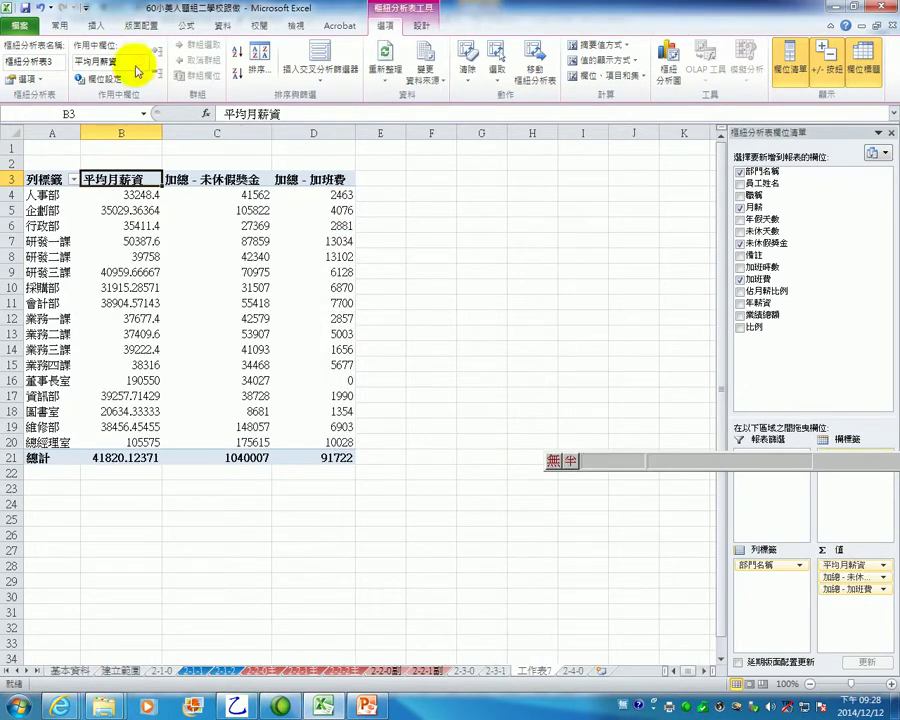
{"action": "left_click", "coordinate": [37, 8]}
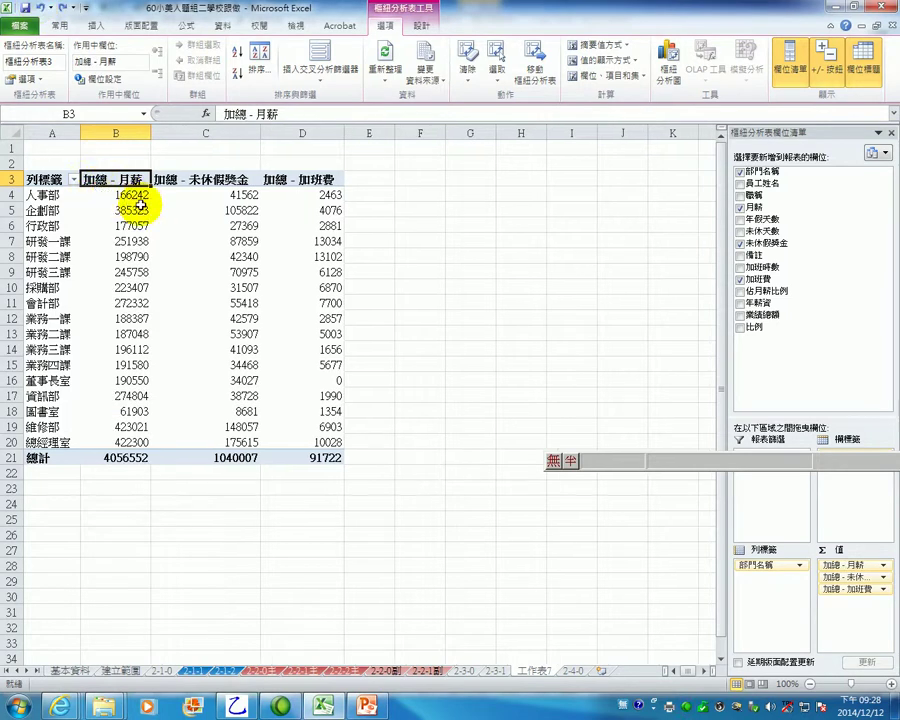
{"action": "left_click", "coordinate": [63, 10]}
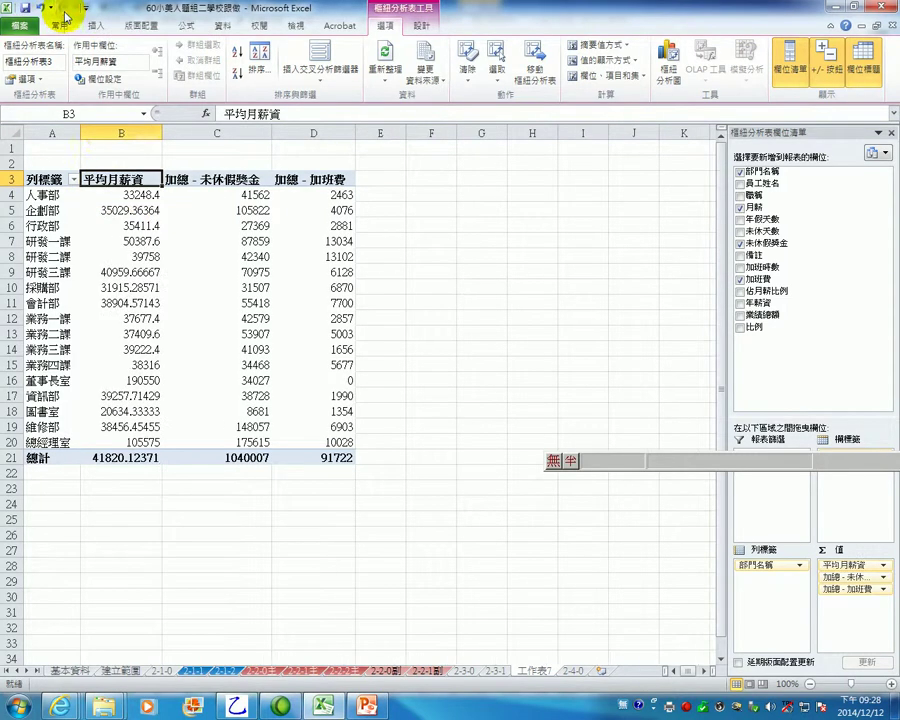
Step: Format the 平均月薪資 value field as 數值 (Number) with 0 decimal places
{"action": "double_click", "coordinate": [140, 180]}
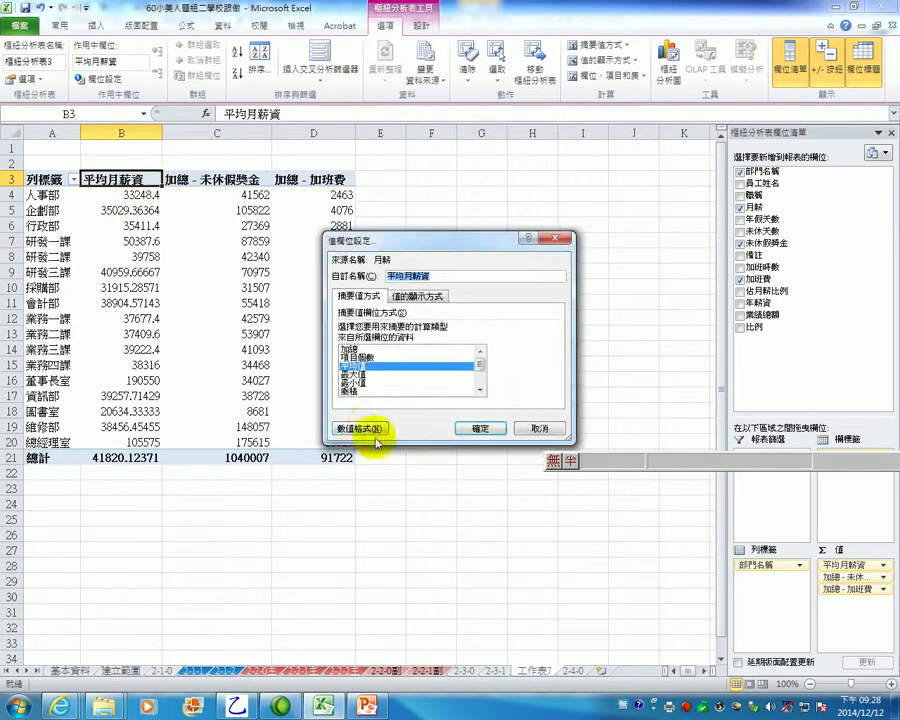
{"action": "left_click", "coordinate": [360, 428]}
{"action": "left_click", "coordinate": [275, 255]}
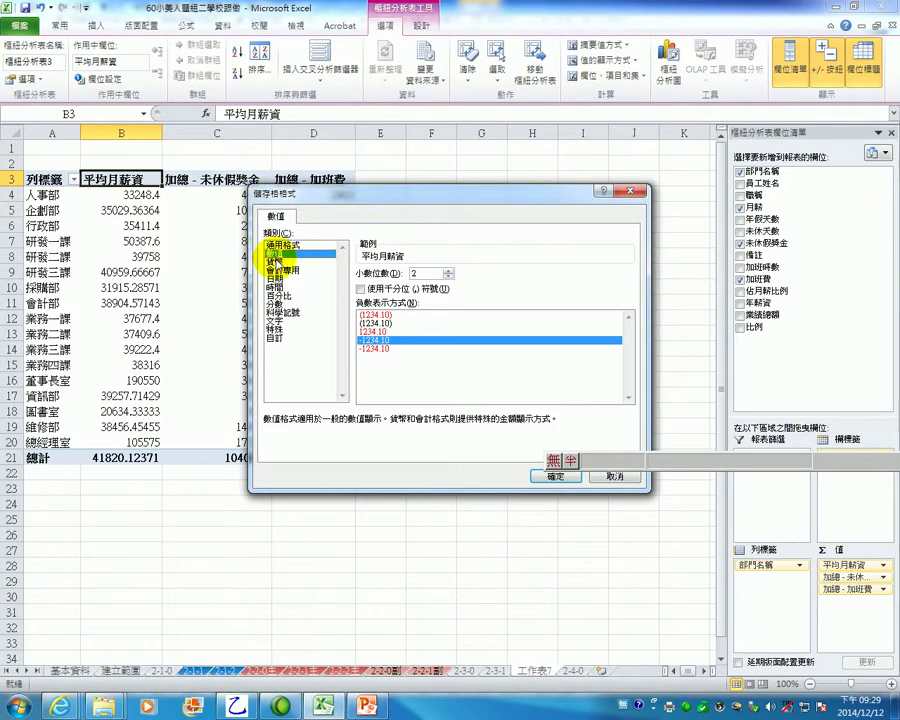
{"action": "double_click", "coordinate": [414, 273]}
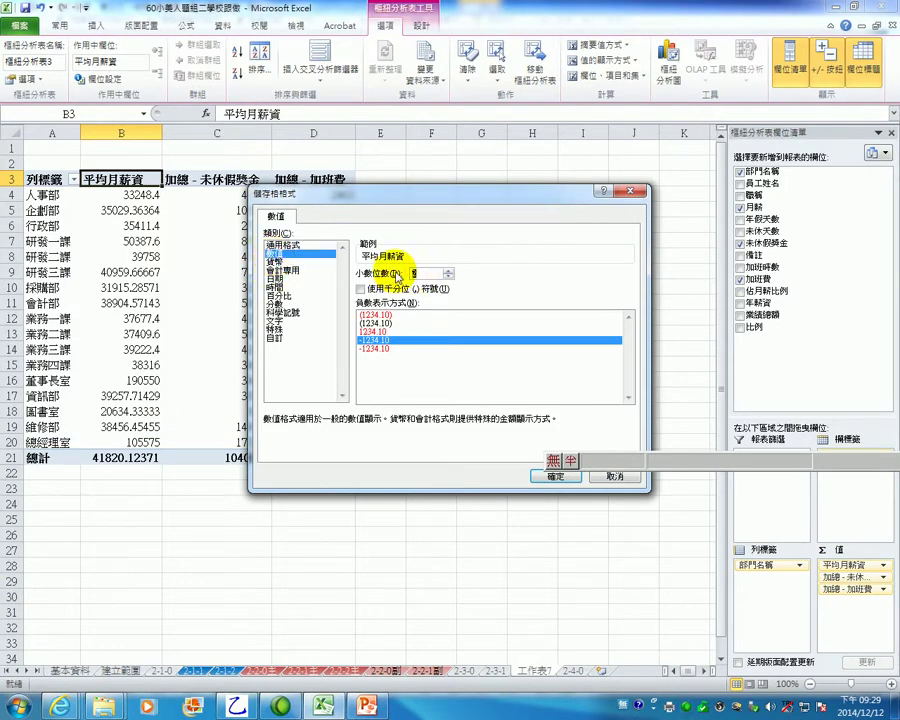
{"action": "type", "text": "0"}
{"action": "left_click", "coordinate": [562, 476]}
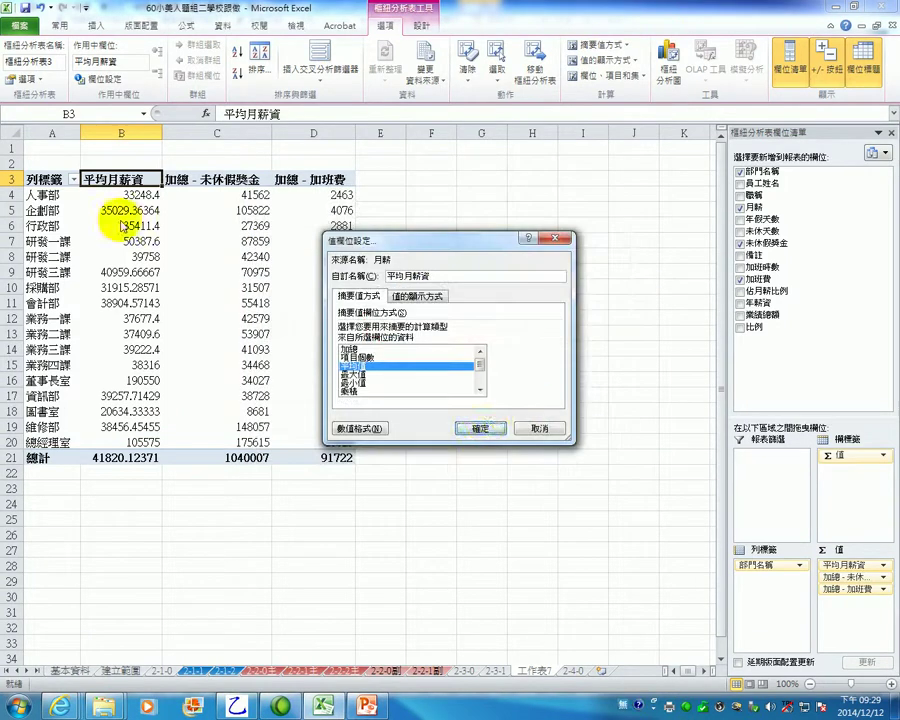
{"action": "left_click", "coordinate": [484, 427]}
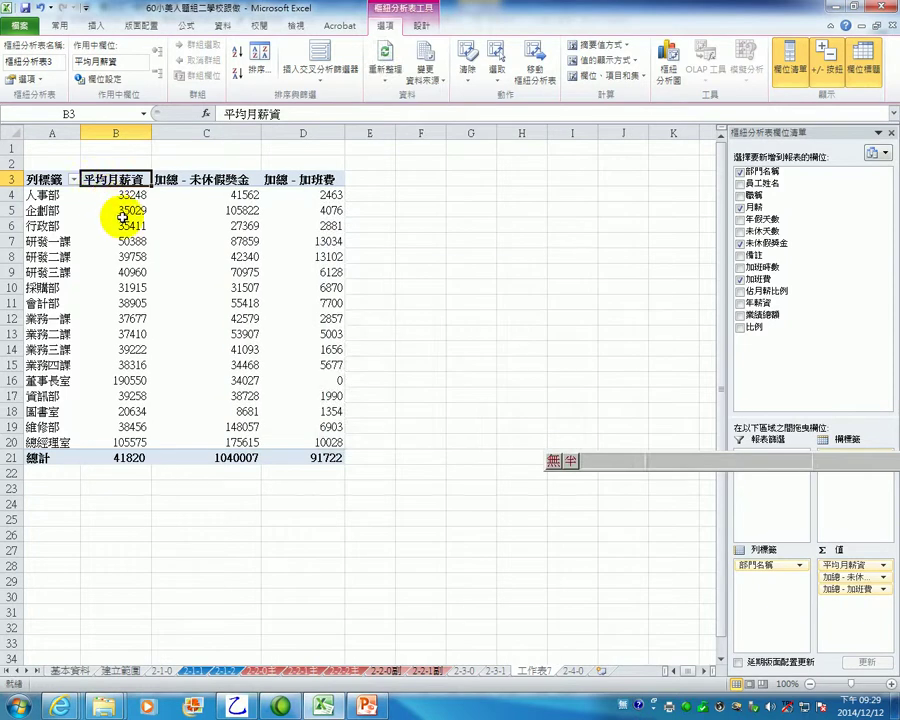
{"action": "left_click", "coordinate": [204, 180]}
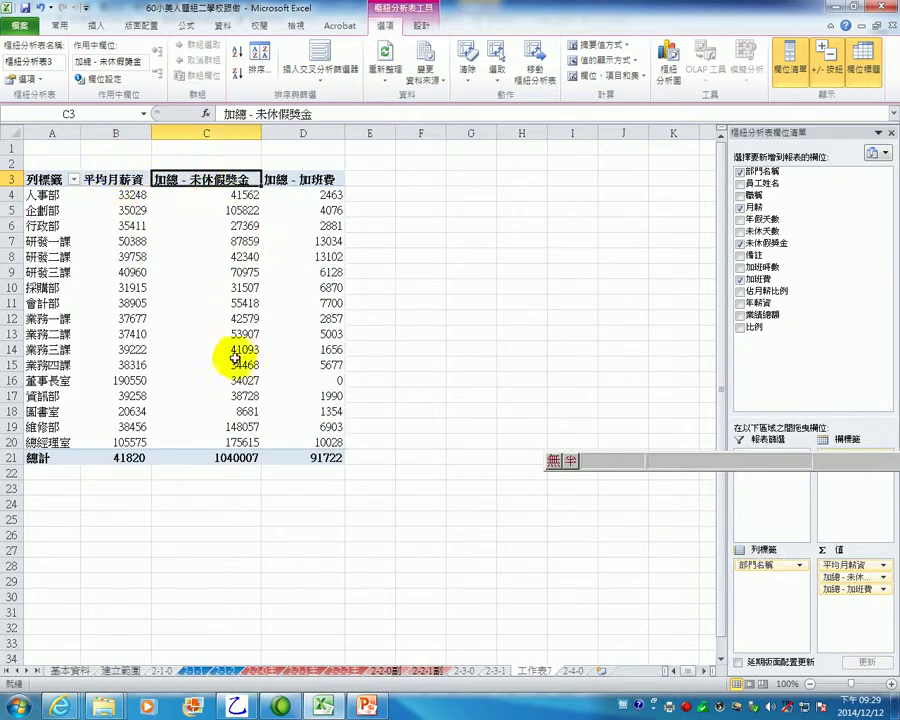
{"action": "double_click", "coordinate": [215, 178]}
{"action": "left_click", "coordinate": [541, 237]}
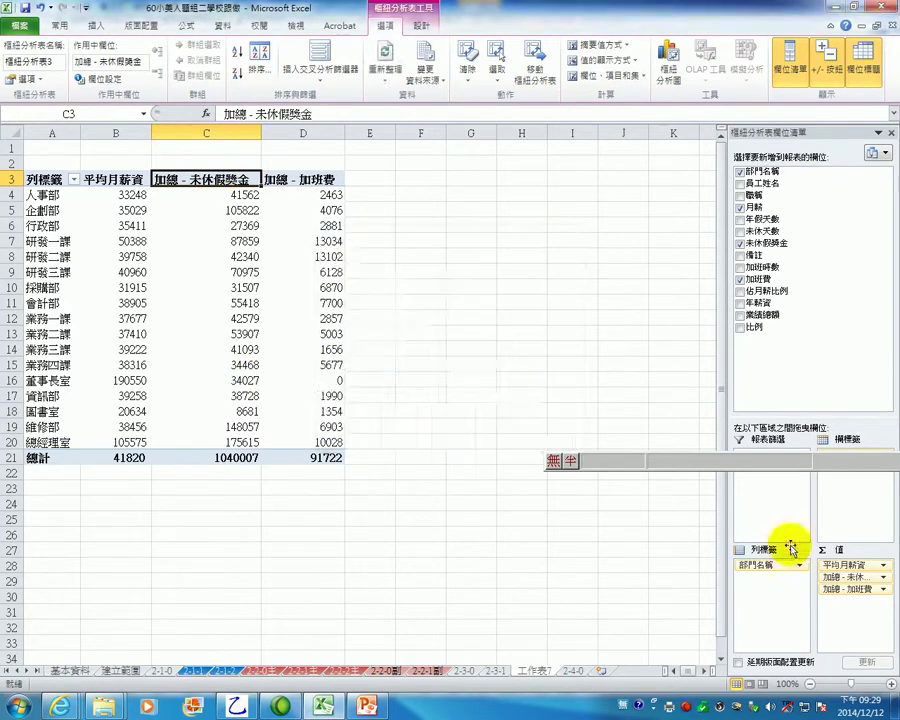
Step: Summarize the 未休假獎金 value field by 平均值 (average) and give it the custom name 平均未休假獎金
{"action": "left_click", "coordinate": [860, 580]}
{"action": "left_click", "coordinate": [858, 579]}
{"action": "left_click", "coordinate": [831, 589]}
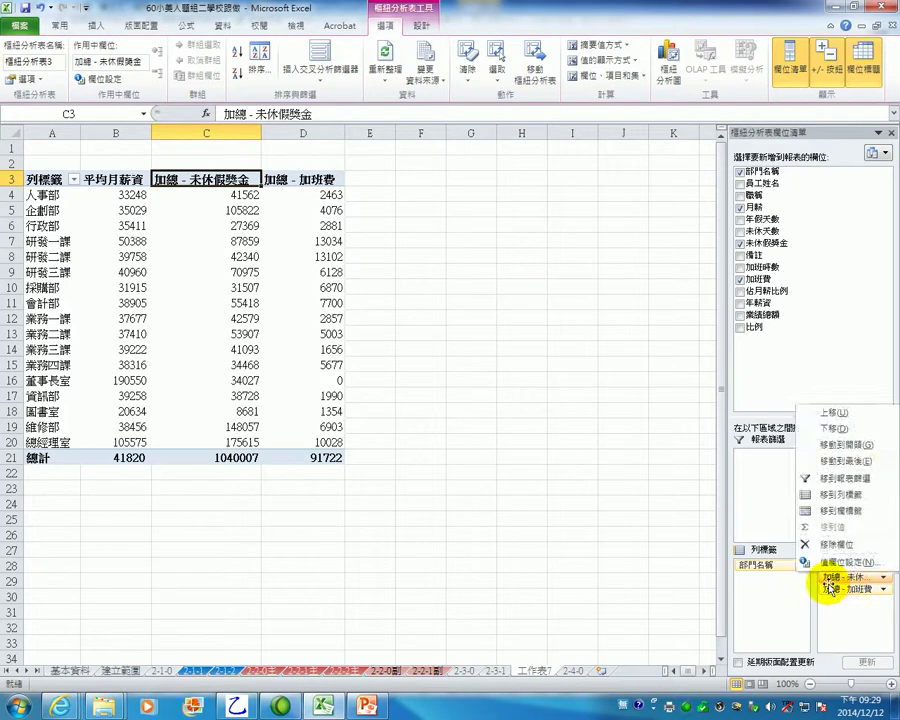
{"action": "left_click", "coordinate": [842, 563]}
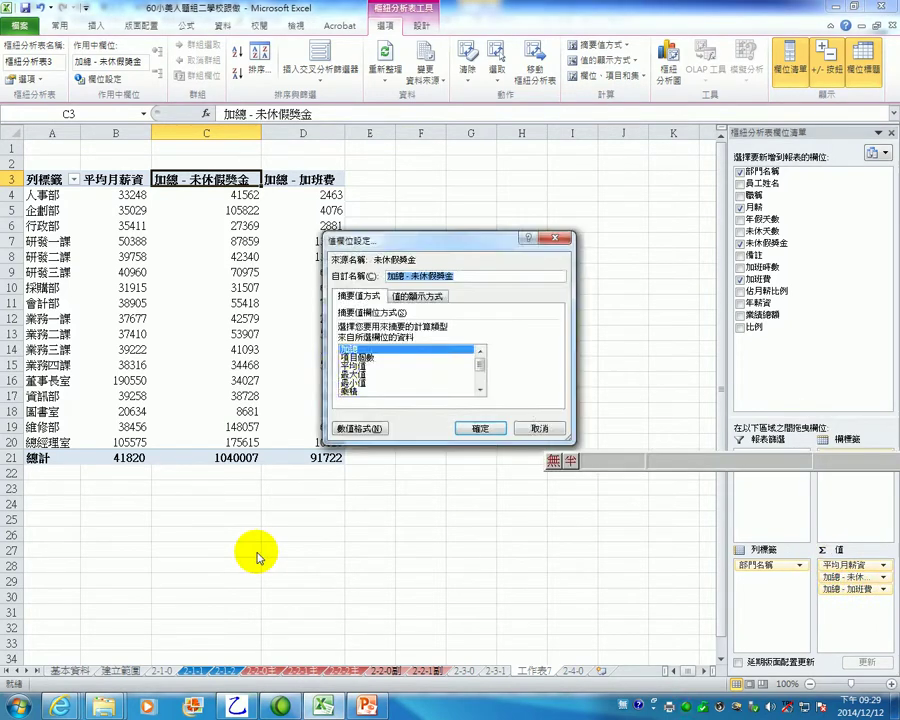
{"action": "left_click", "coordinate": [352, 366]}
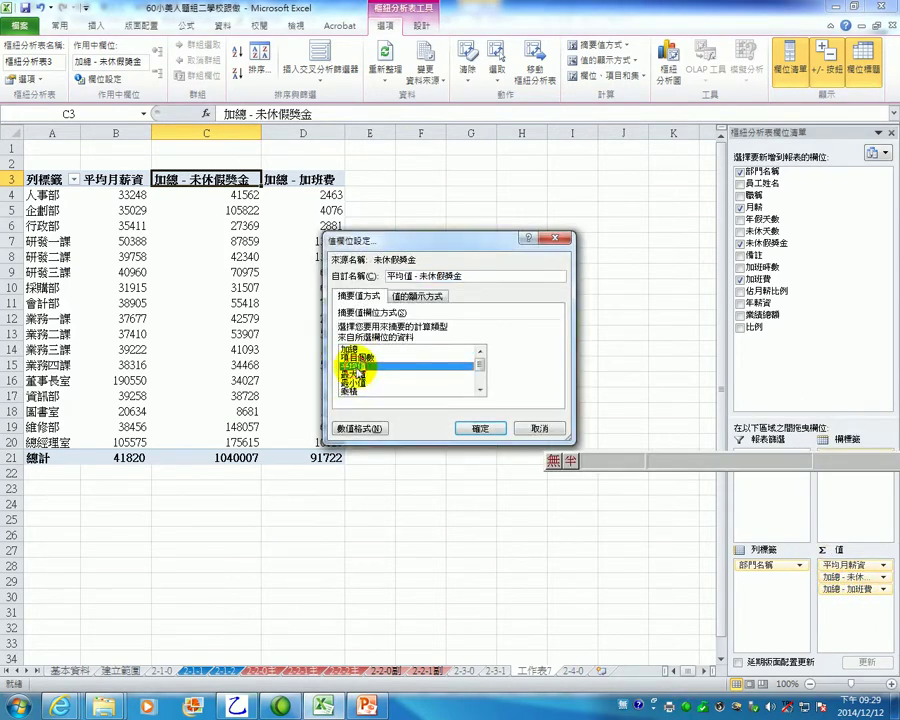
{"action": "left_click_drag", "start_coordinate": [413, 276], "coordinate": [424, 276]}
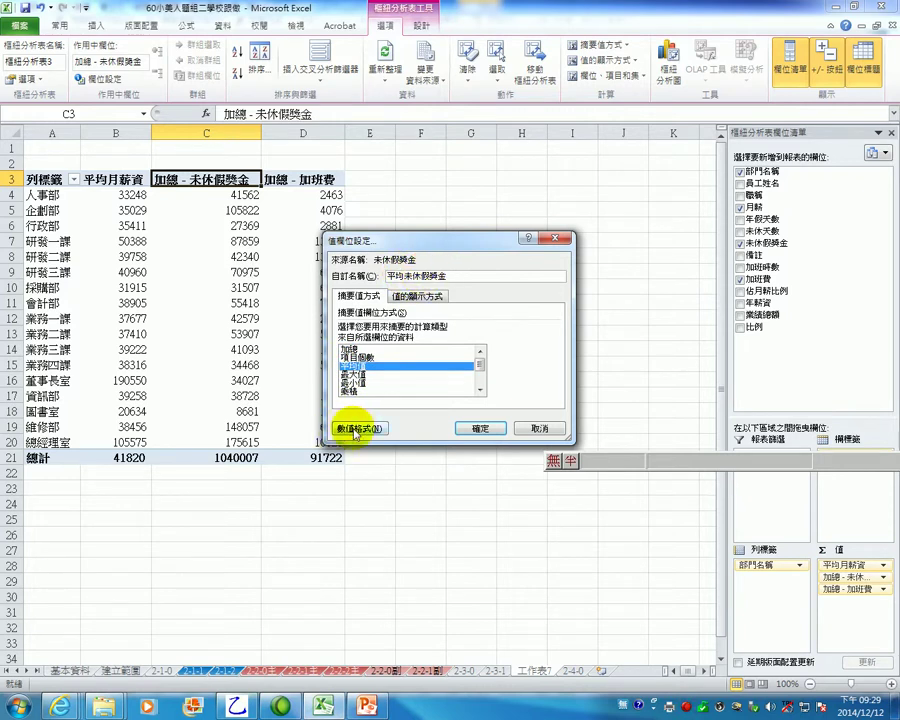
Step: Format the 平均未休假獎金 value field as 數值 (Number) with 0 decimal places and apply the field settings
{"action": "left_click", "coordinate": [357, 430]}
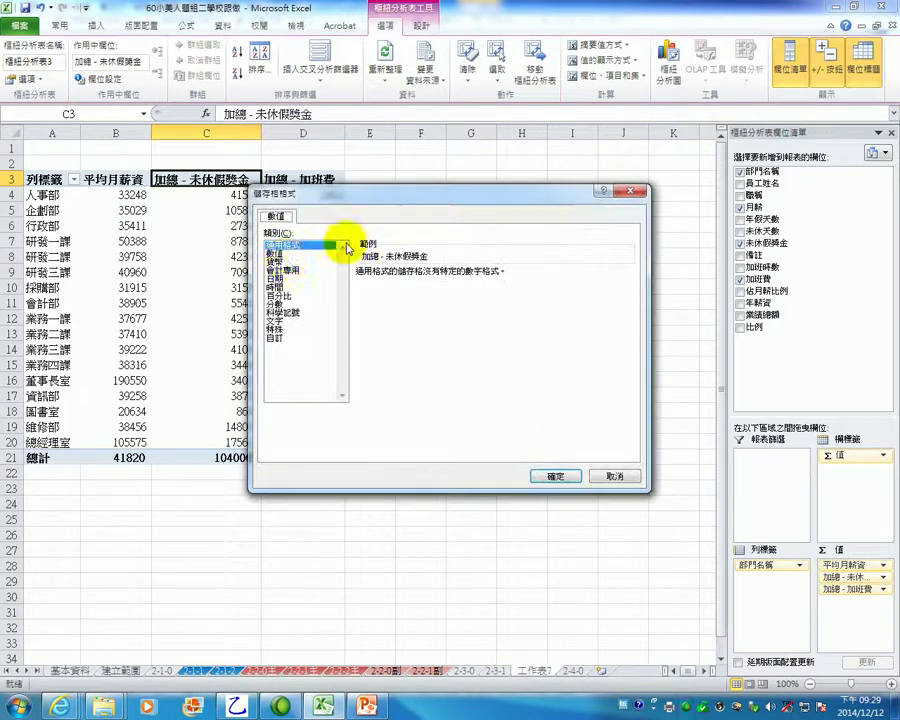
{"action": "left_click", "coordinate": [285, 253]}
{"action": "double_click", "coordinate": [432, 273]}
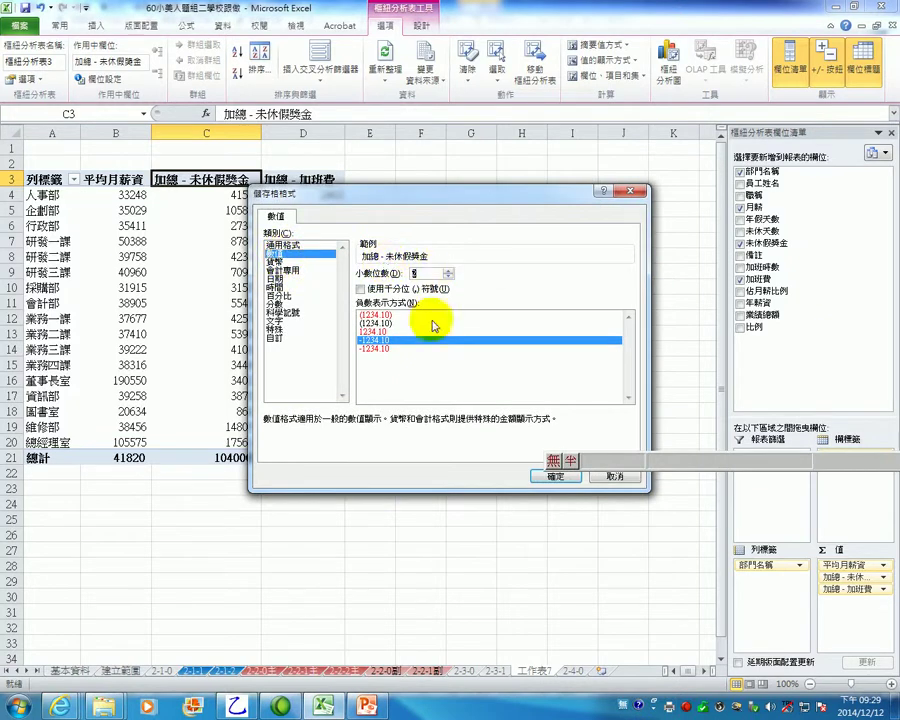
{"action": "type", "text": "0"}
{"action": "left_click", "coordinate": [553, 476]}
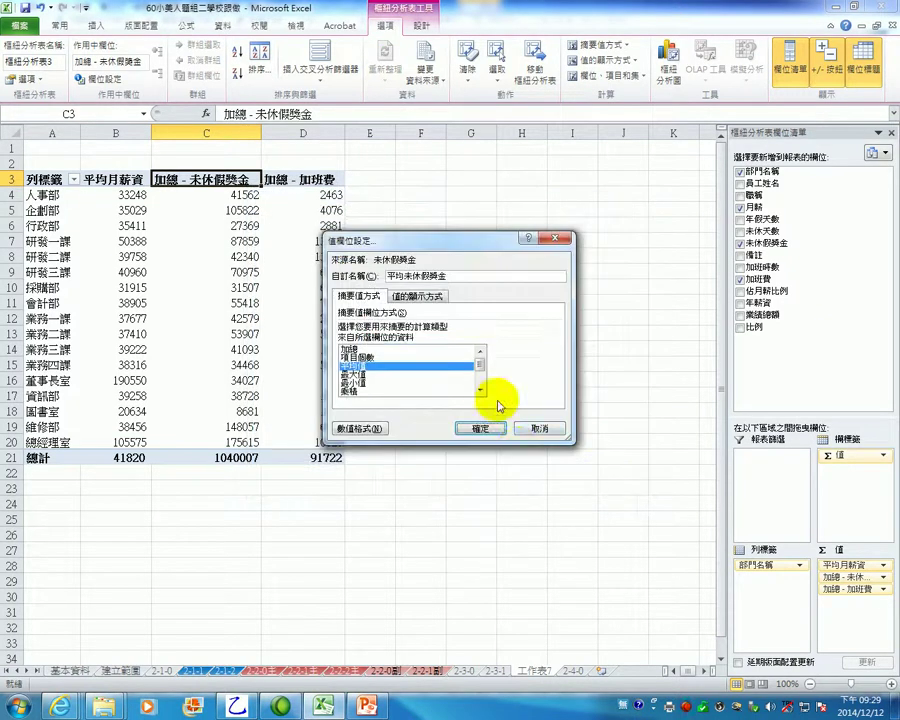
{"action": "left_click", "coordinate": [482, 426]}
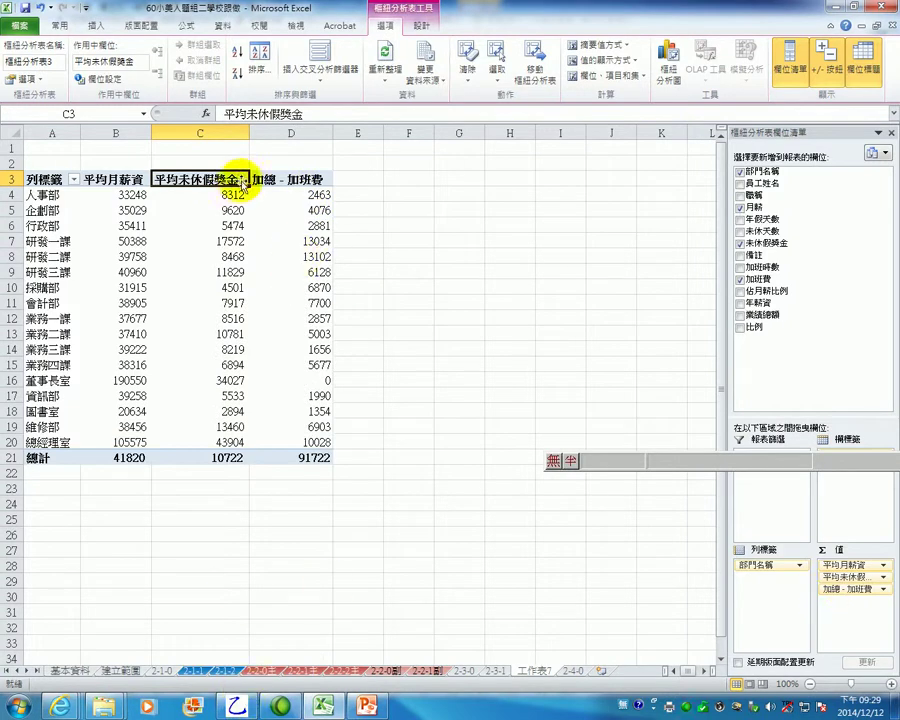
Step: Summarize the 加班費 value field by 平均值 (average) and give it the custom name 平均加班費
{"action": "double_click", "coordinate": [290, 180]}
{"action": "left_click", "coordinate": [352, 366]}
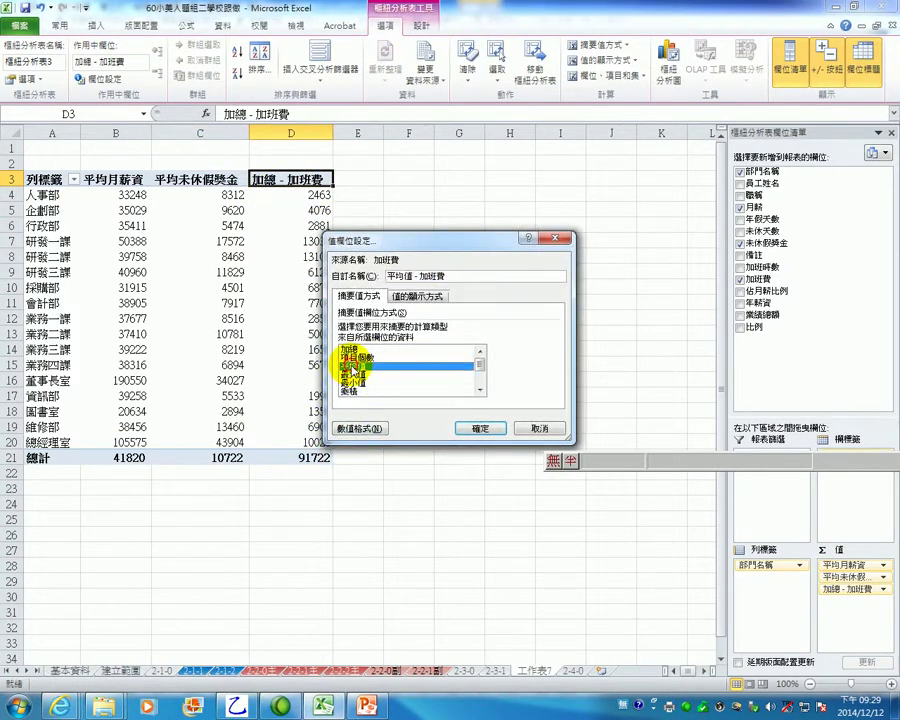
{"action": "left_click_drag", "start_coordinate": [421, 274], "coordinate": [410, 266]}
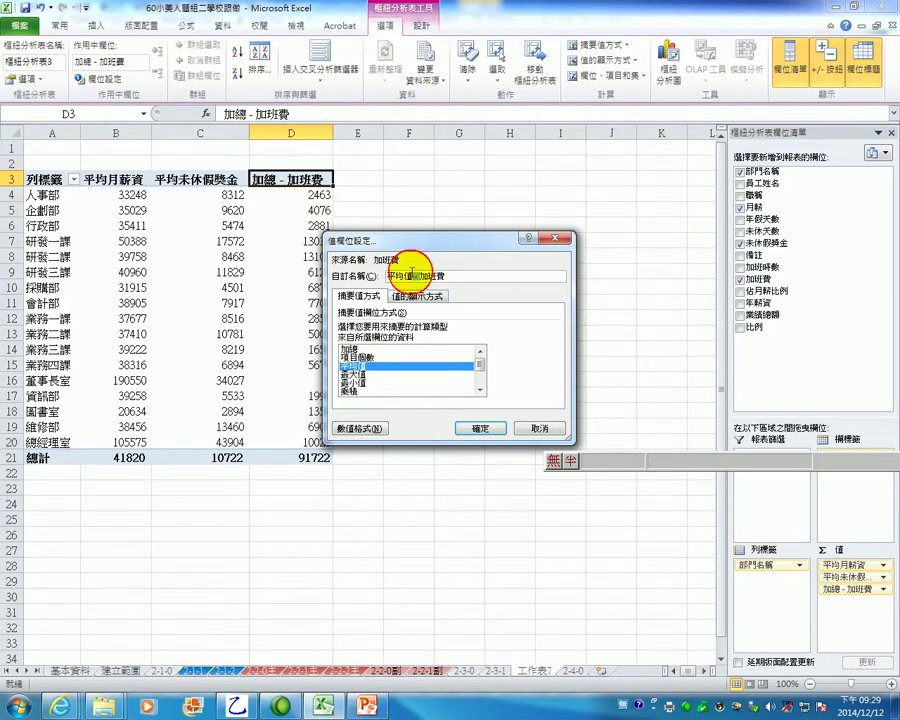
{"action": "left_click", "coordinate": [474, 428]}
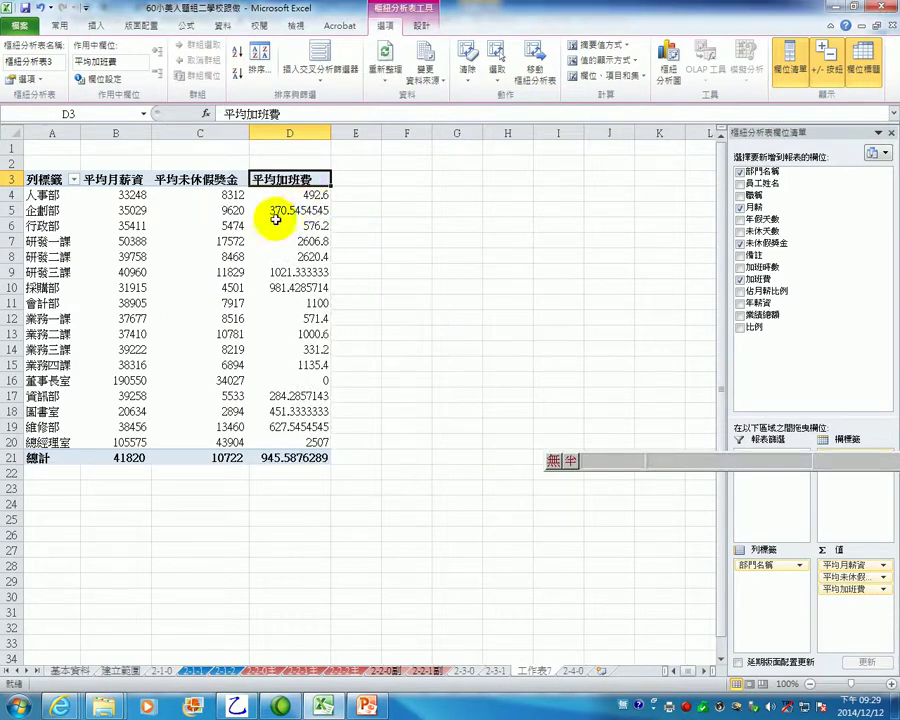
Step: Format the pivot table cells A4:D21 as 數值 (Number) with 0 decimal places
{"action": "left_click_drag", "start_coordinate": [326, 458], "coordinate": [3, 197]}
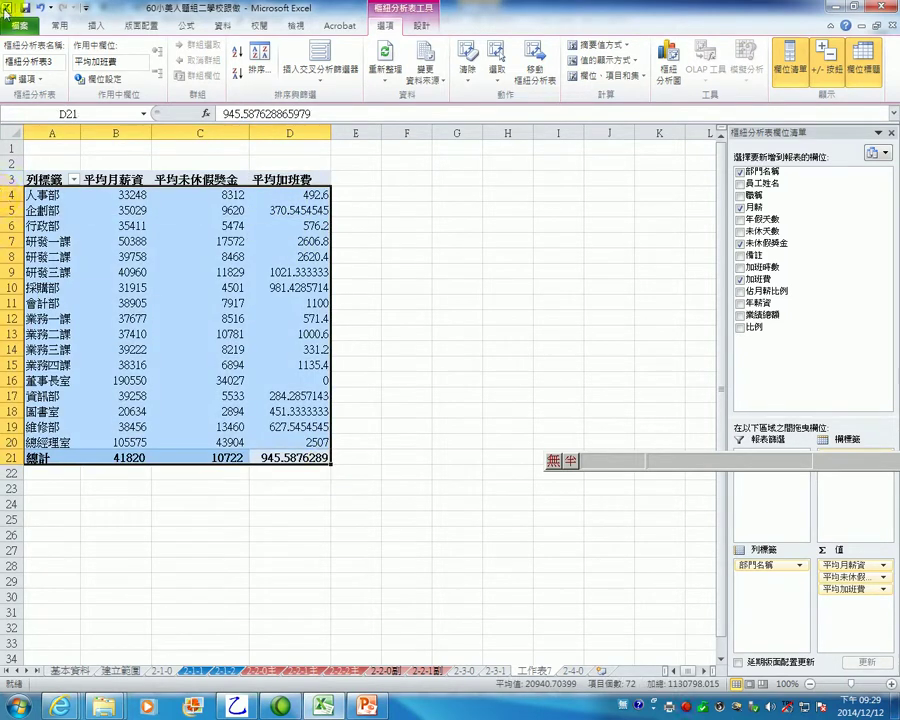
{"action": "left_click", "coordinate": [60, 24]}
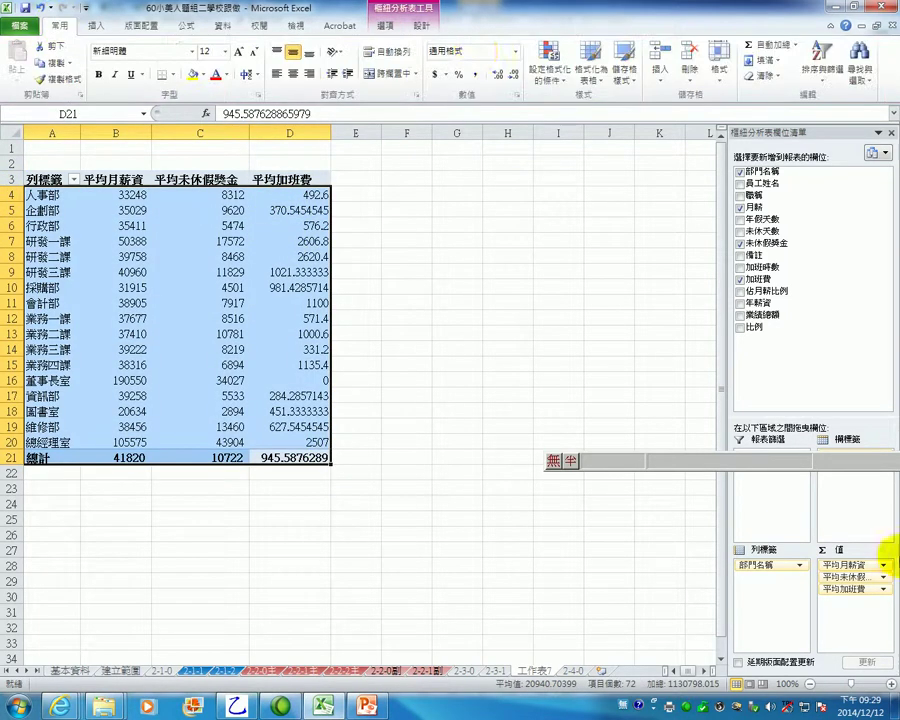
{"action": "left_click", "coordinate": [516, 95]}
{"action": "left_click", "coordinate": [300, 253]}
{"action": "double_click", "coordinate": [425, 273]}
{"action": "type", "text": "0"}
{"action": "left_click_drag", "start_coordinate": [549, 209], "coordinate": [676, 144]}
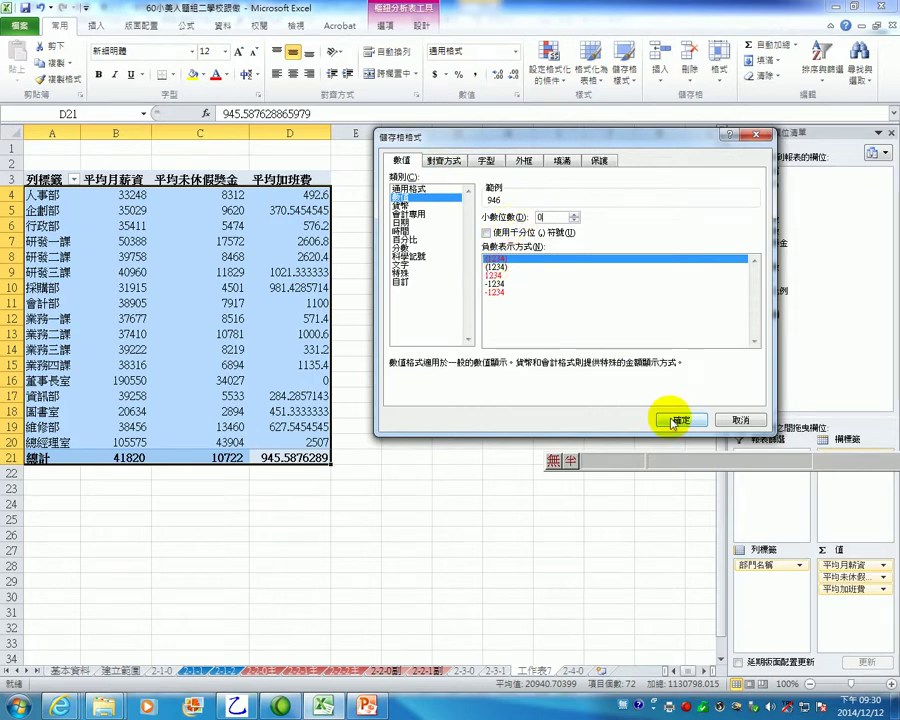
{"action": "left_click", "coordinate": [674, 418]}
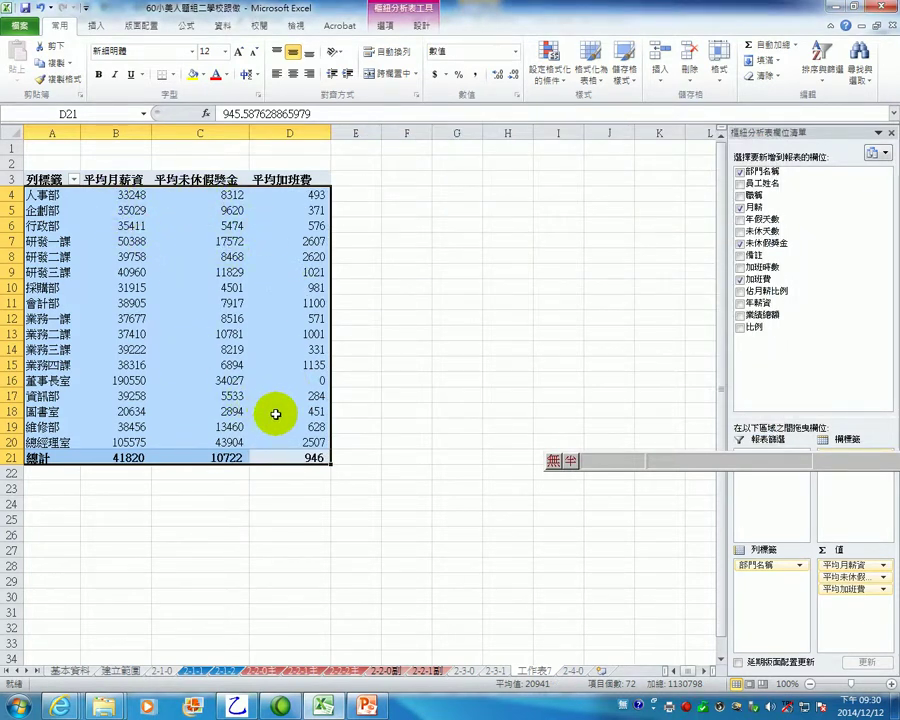
{"action": "left_click", "coordinate": [201, 242]}
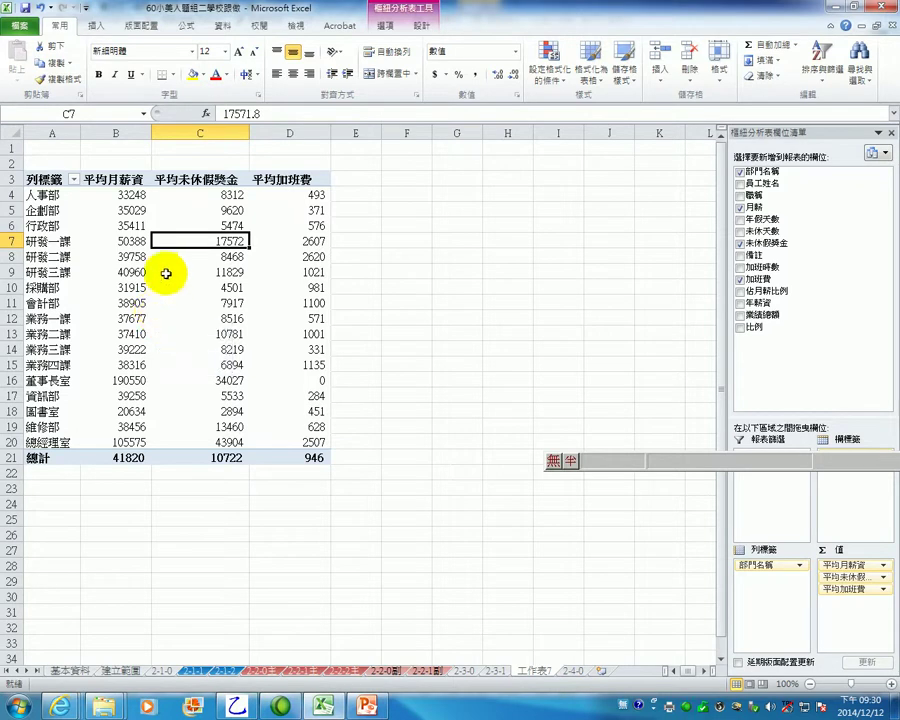
Step: Change the pivot table's report layout so the row header shows the field name 部門名稱
{"action": "left_click", "coordinate": [221, 271]}
{"action": "left_click", "coordinate": [228, 225]}
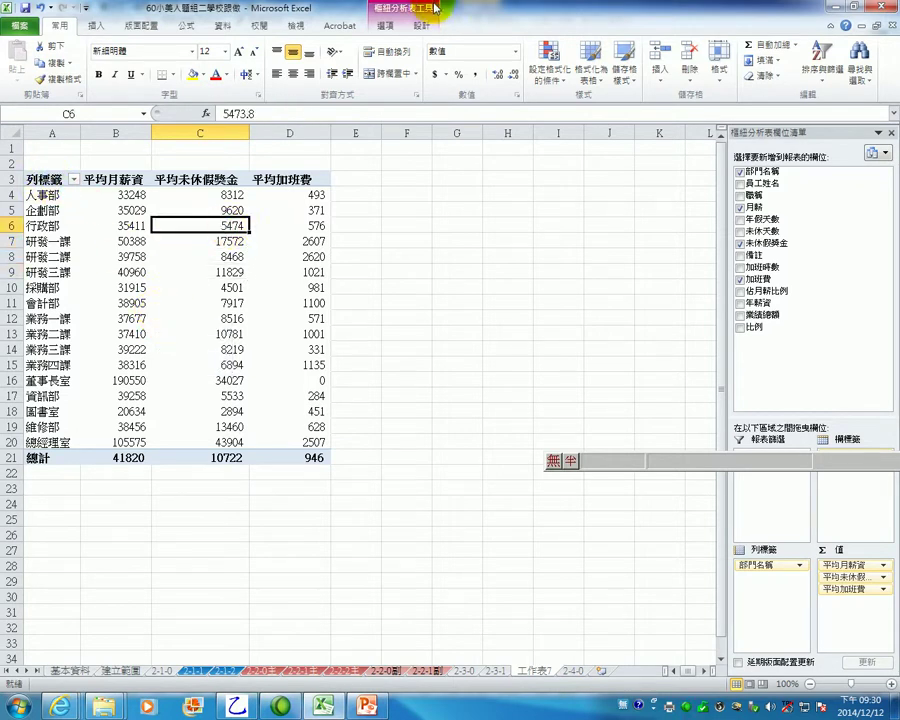
{"action": "left_click", "coordinate": [385, 25]}
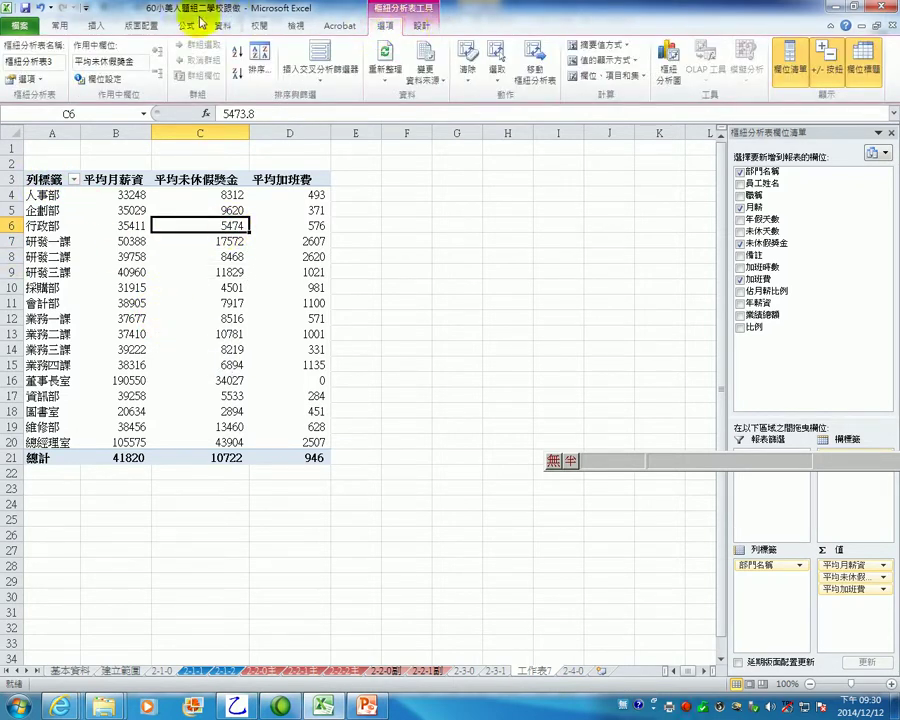
{"action": "left_click", "coordinate": [421, 25]}
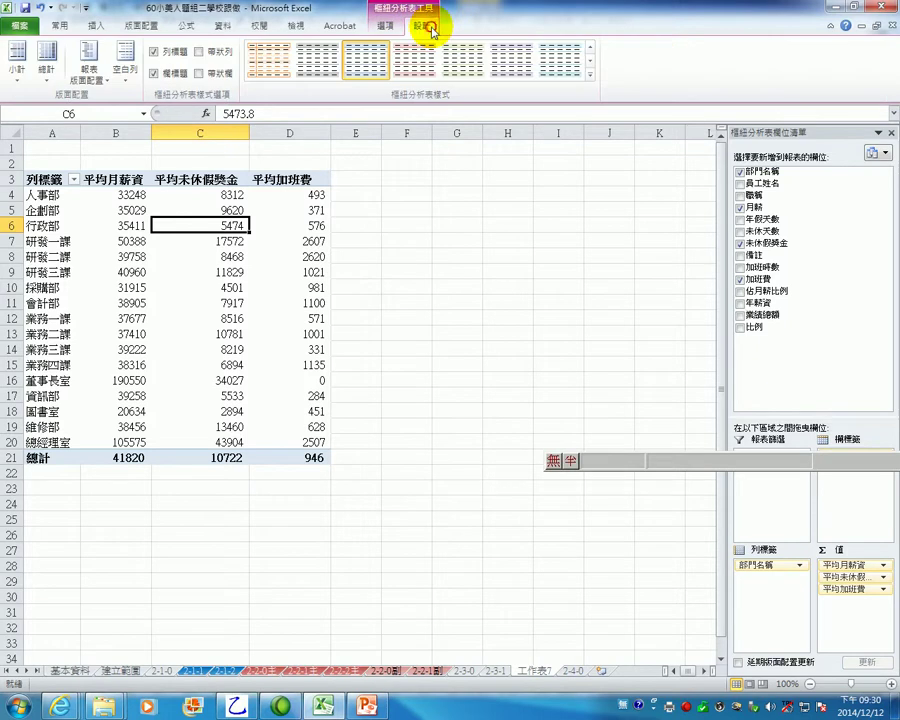
{"action": "left_click", "coordinate": [88, 62]}
{"action": "left_click", "coordinate": [82, 165]}
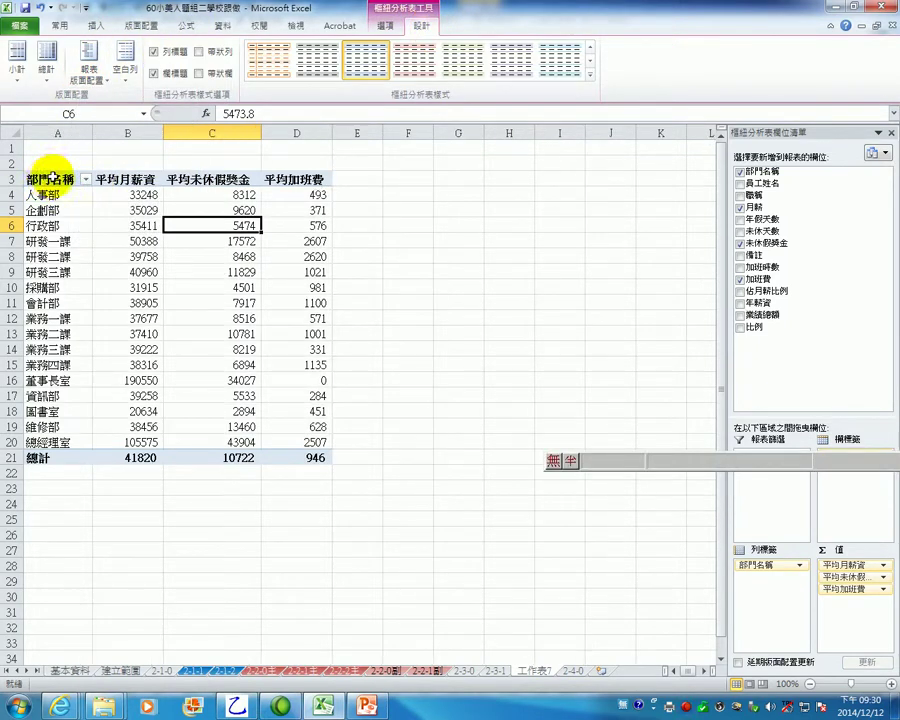
Step: Copy the pivot table range A3:D21 and paste it at G3 as 值與數字格式 (values and number formats)
{"action": "left_click_drag", "start_coordinate": [285, 458], "coordinate": [5, 180]}
{"action": "right_click", "coordinate": [114, 198]}
{"action": "left_click", "coordinate": [120, 212]}
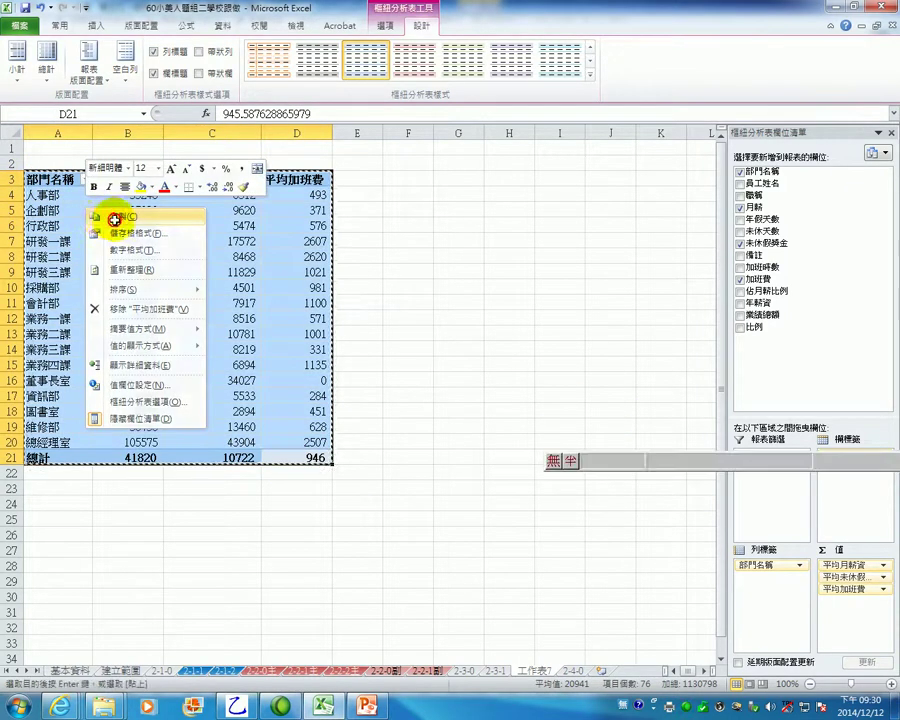
{"action": "left_click", "coordinate": [457, 180]}
{"action": "right_click", "coordinate": [457, 180]}
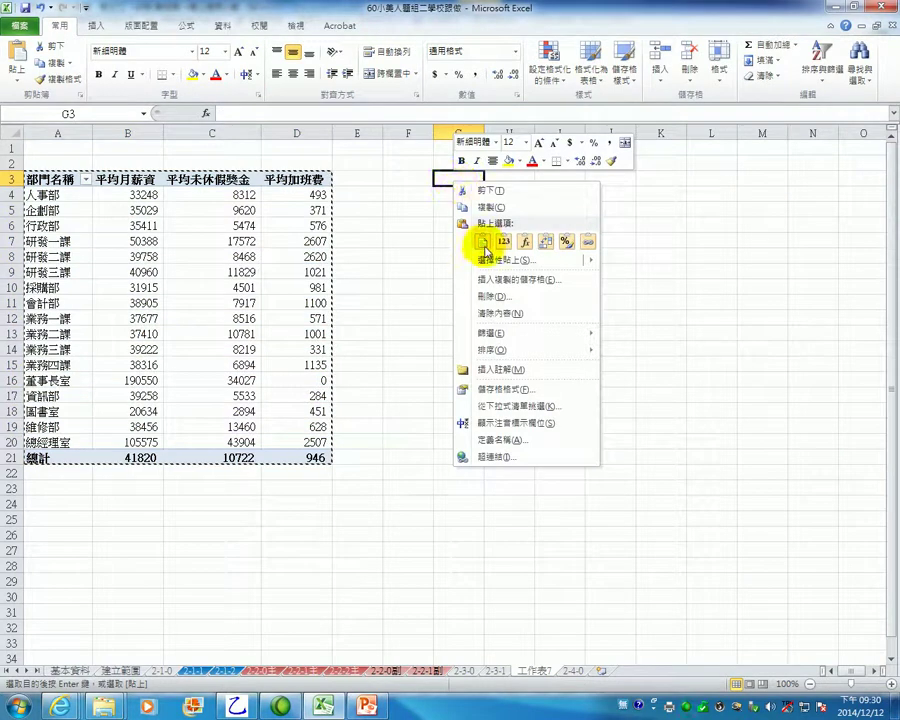
{"action": "left_click", "coordinate": [482, 244]}
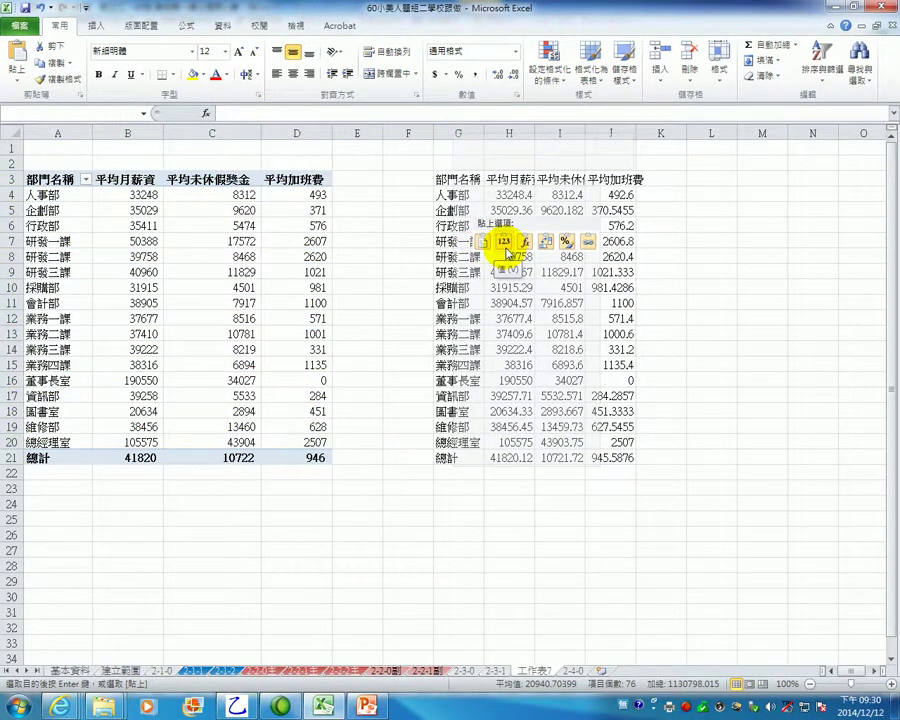
{"action": "key", "text": "ctrl+z"}
{"action": "key", "text": "shift+F10"}
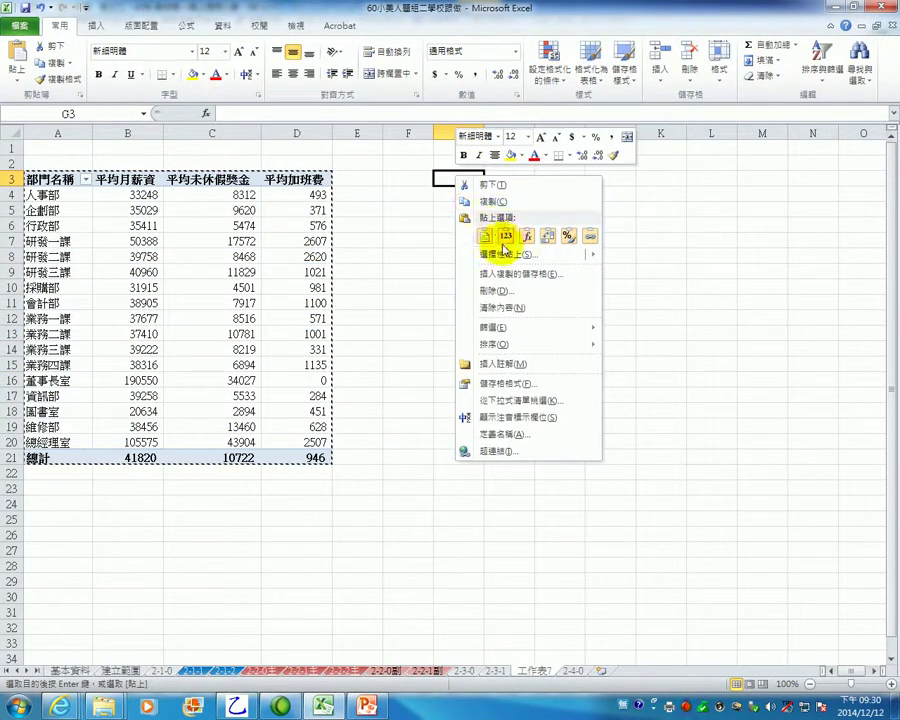
{"action": "left_click", "coordinate": [528, 254]}
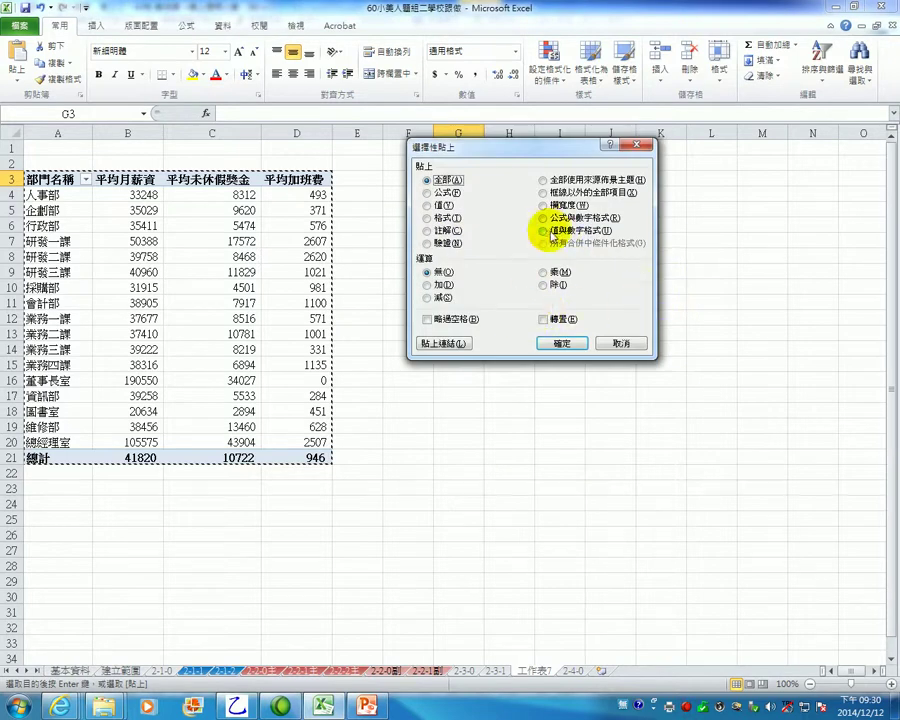
{"action": "left_click", "coordinate": [545, 231]}
{"action": "left_click", "coordinate": [562, 343]}
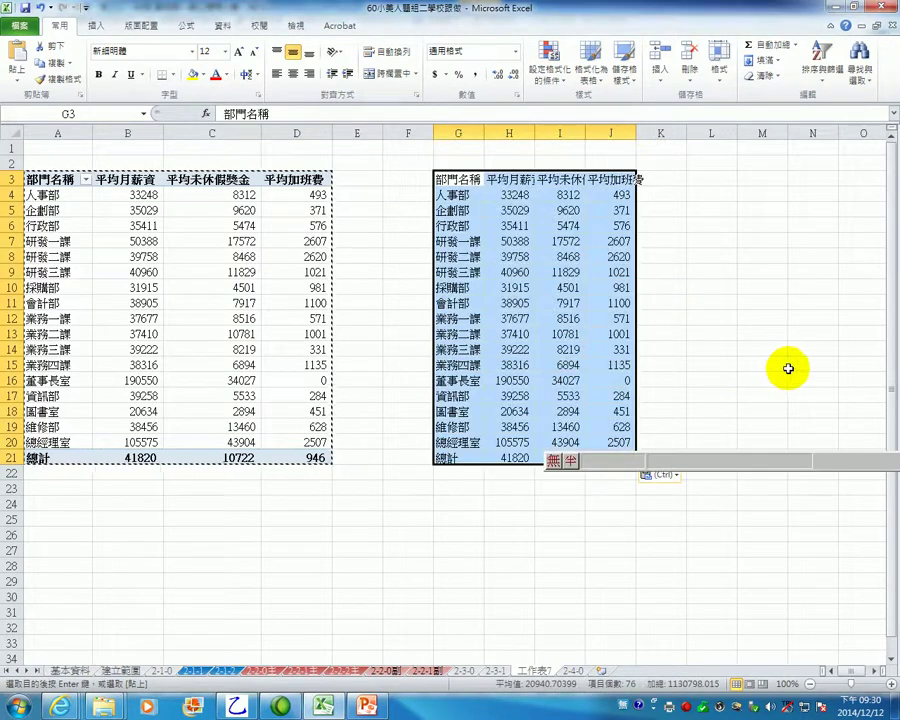
Step: AutoFit the widths of columns G to J to the pasted table's contents
{"action": "left_click", "coordinate": [788, 369]}
{"action": "left_click_drag", "start_coordinate": [458, 133], "coordinate": [612, 133]}
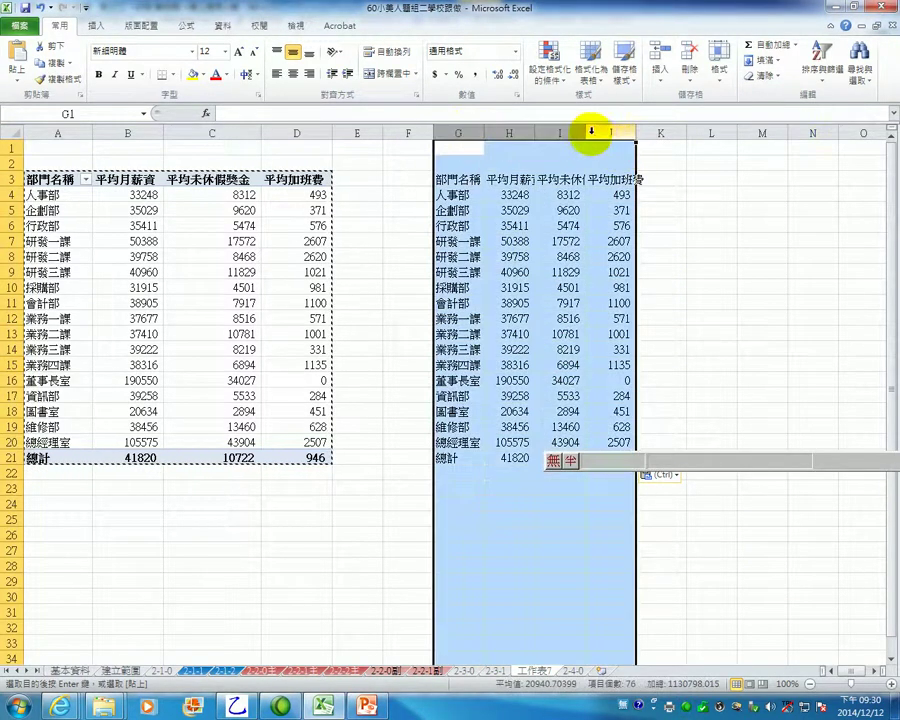
{"action": "double_click", "coordinate": [585, 133]}
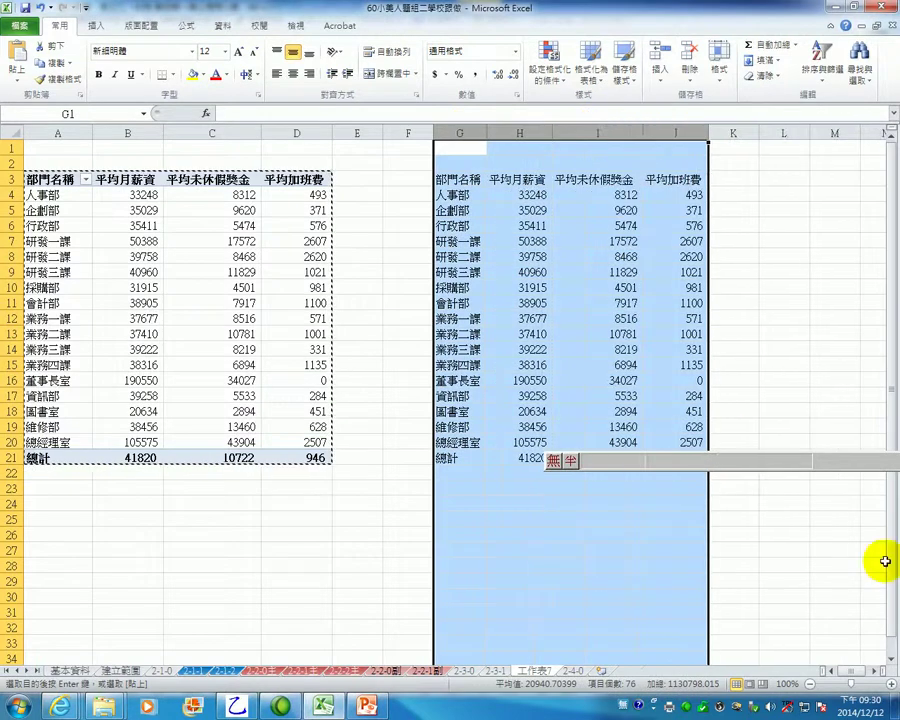
{"action": "left_click", "coordinate": [577, 321]}
{"action": "left_click_drag", "start_coordinate": [703, 466], "coordinate": [689, 557]}
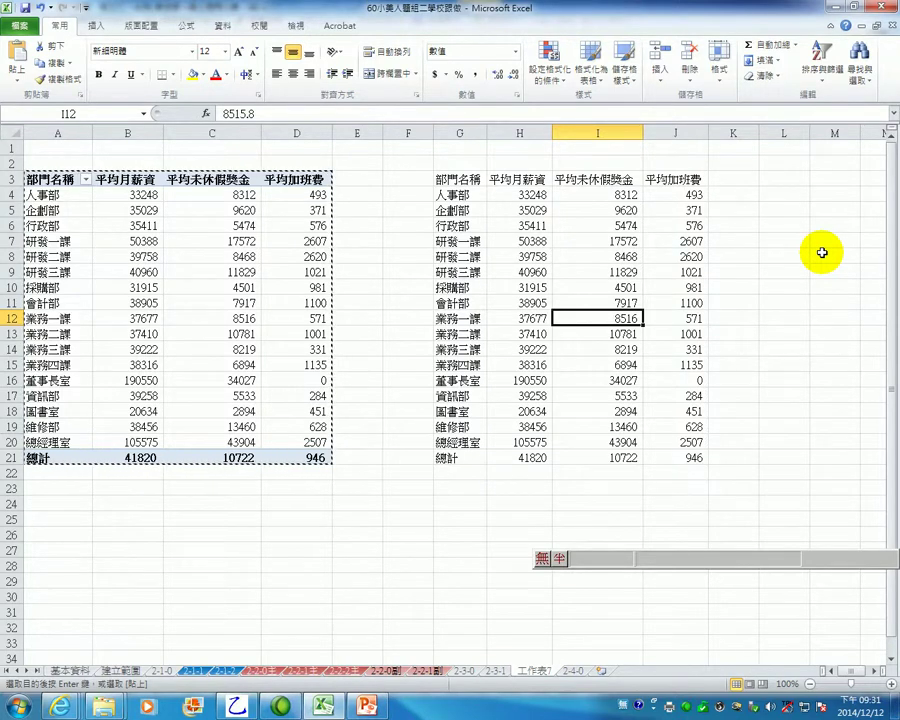
Step: Insert a 群組直條圖 (clustered column) chart from the pasted table and position it clear of the source data
{"action": "left_click", "coordinate": [91, 25]}
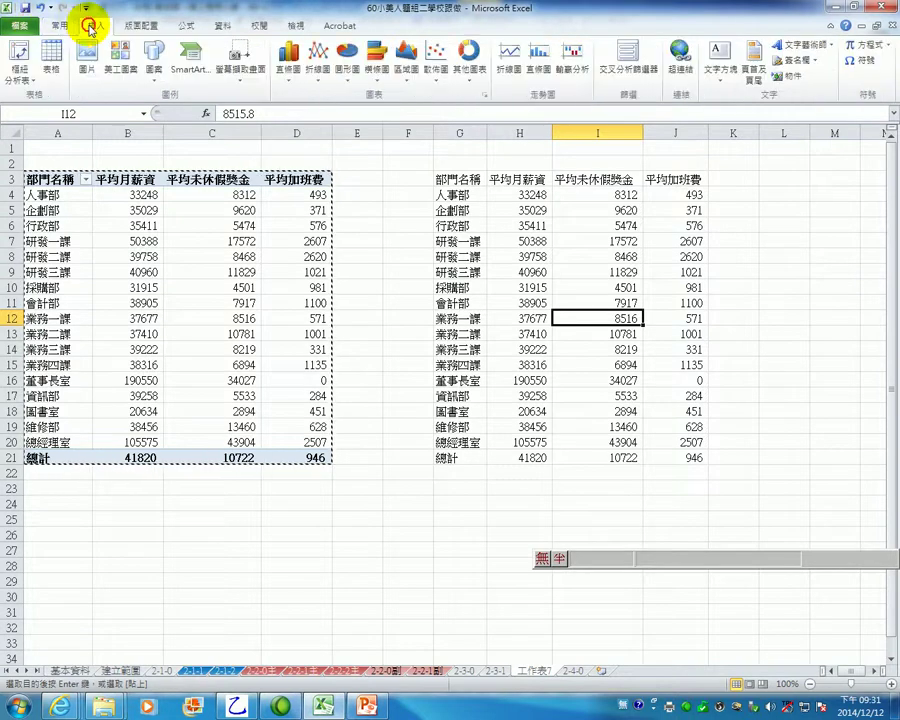
{"action": "left_click", "coordinate": [289, 65]}
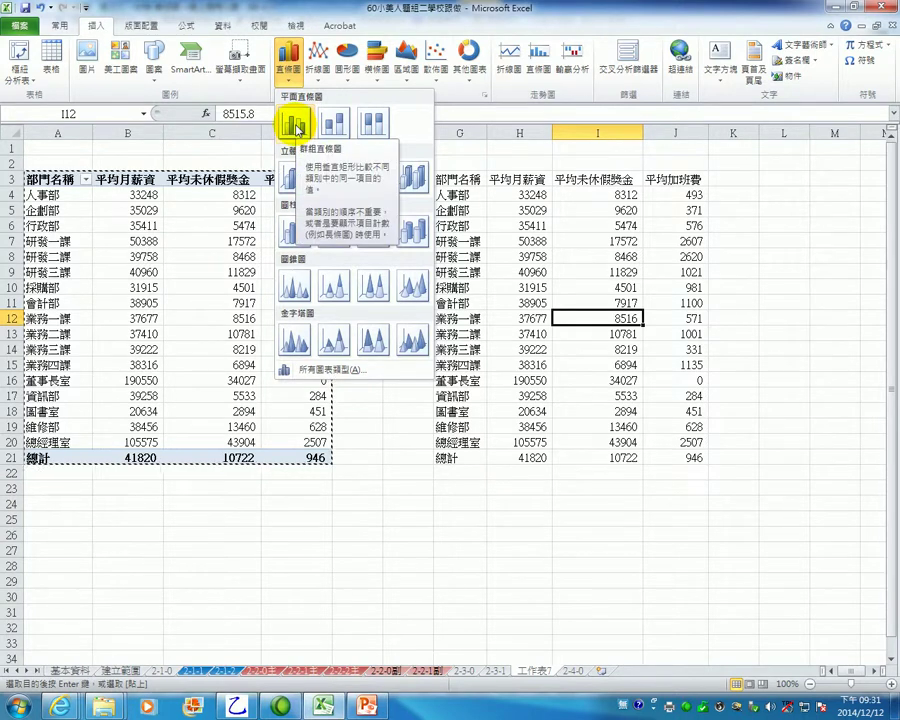
{"action": "left_click", "coordinate": [296, 127]}
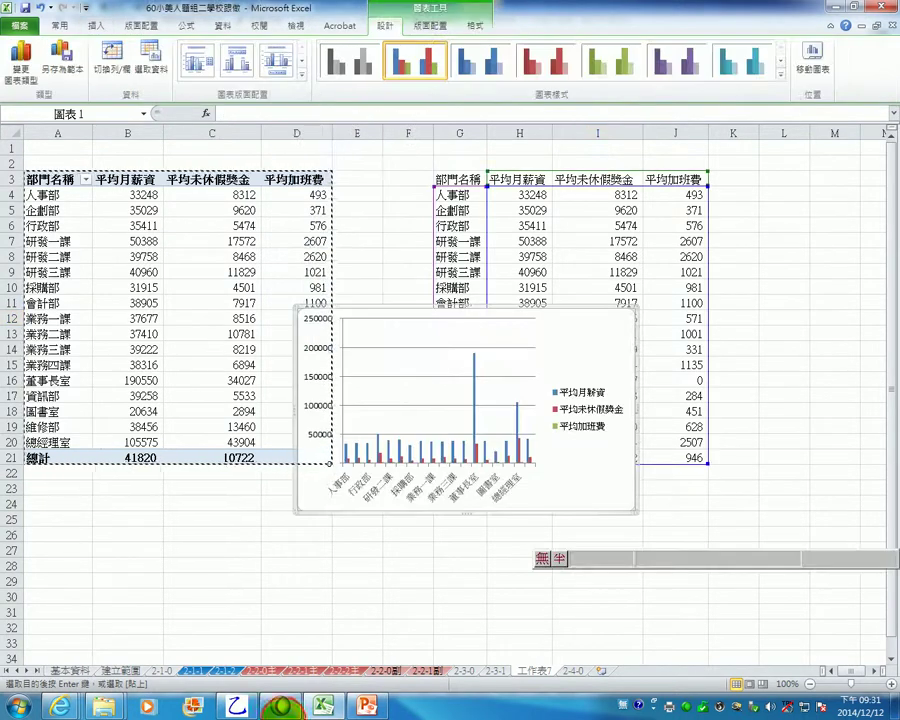
{"action": "left_click_drag", "start_coordinate": [572, 315], "coordinate": [709, 438]}
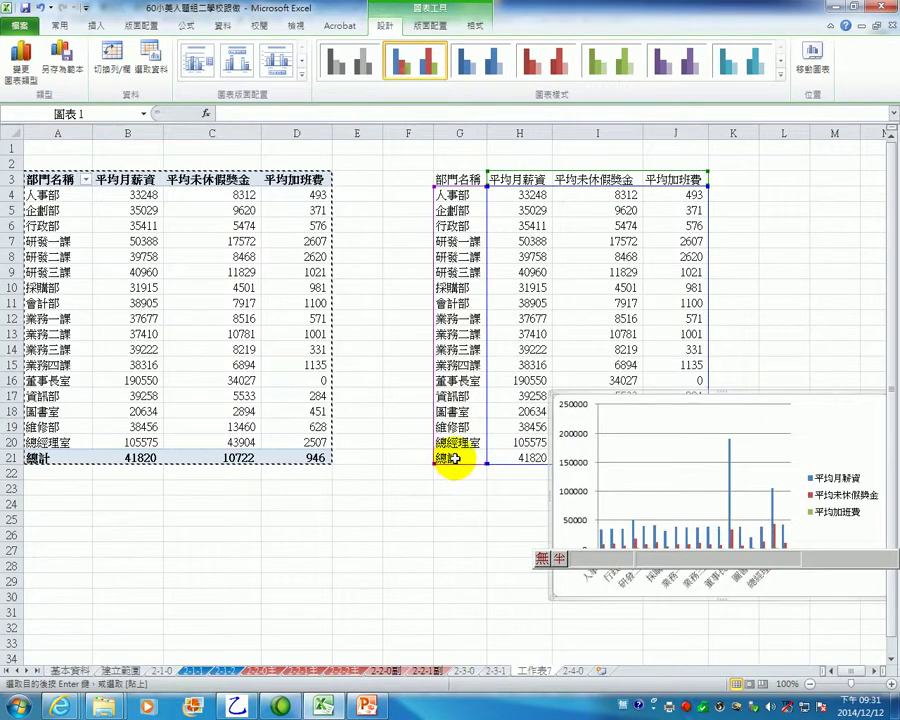
{"action": "left_click_drag", "start_coordinate": [840, 395], "coordinate": [440, 282]}
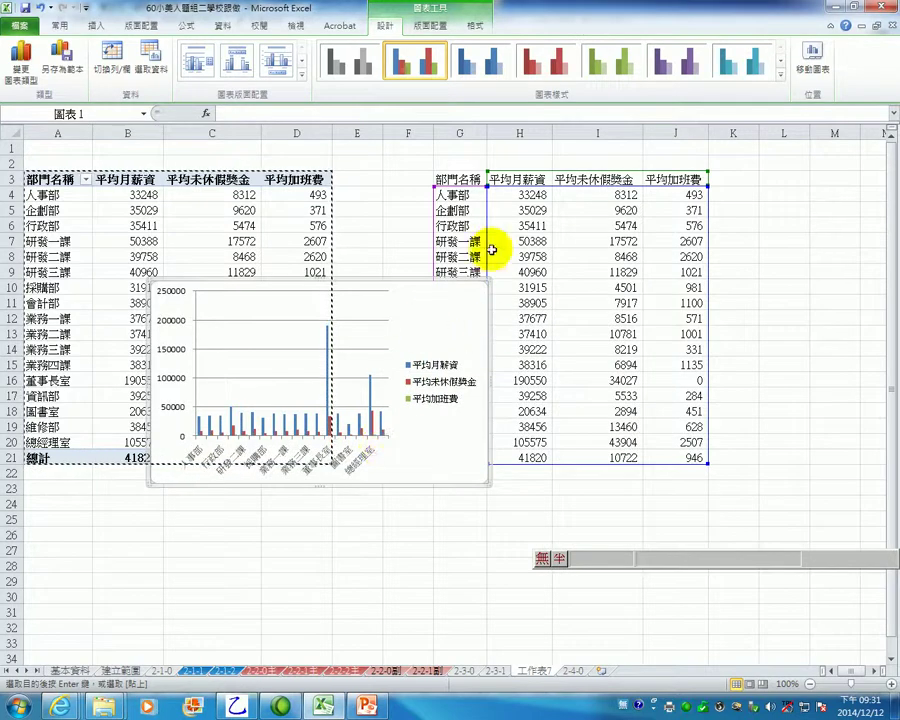
Step: Move the column chart to a new chart sheet named 2-4Chart
{"action": "left_click", "coordinate": [808, 56]}
{"action": "left_click", "coordinate": [492, 270]}
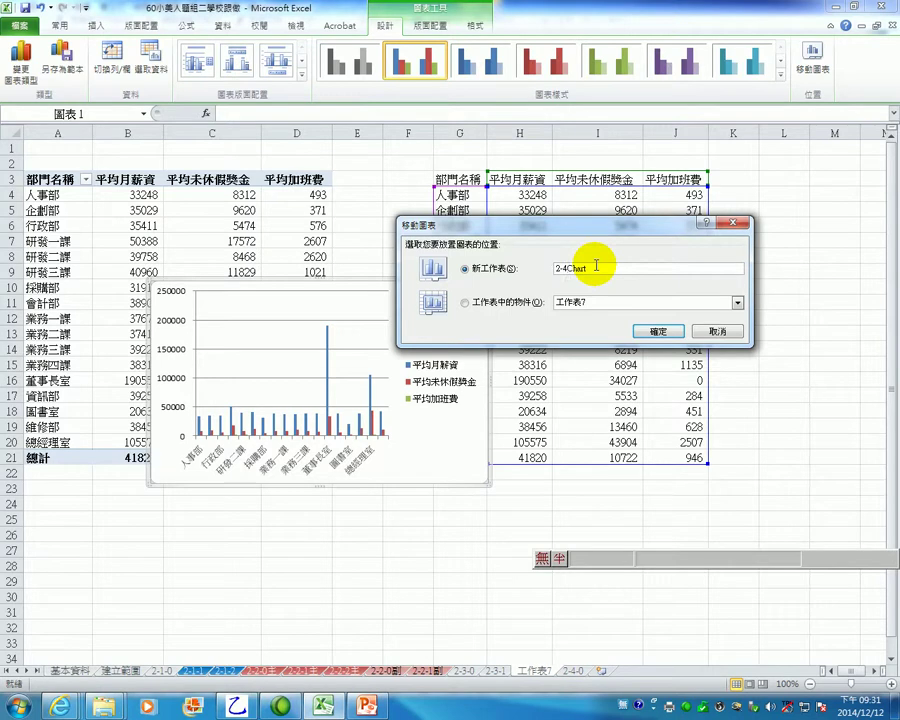
{"action": "left_click", "coordinate": [673, 333]}
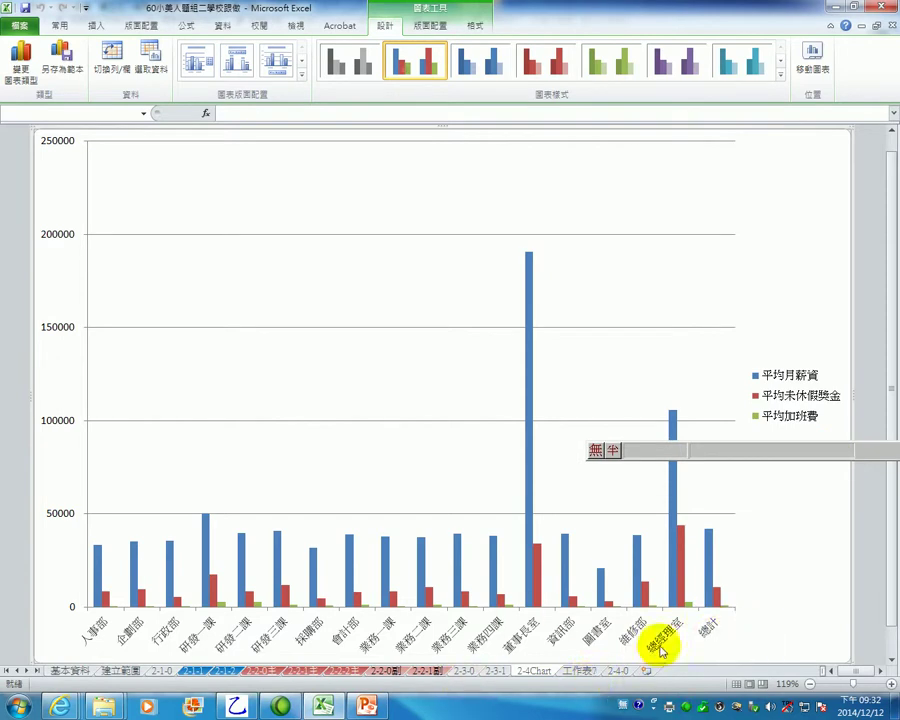
Step: Clear the 總計 row, G21:J21, of the pasted table on 工作表7 and check the chart on the 2-4Chart sheet
{"action": "left_click", "coordinate": [630, 675]}
{"action": "left_click", "coordinate": [580, 671]}
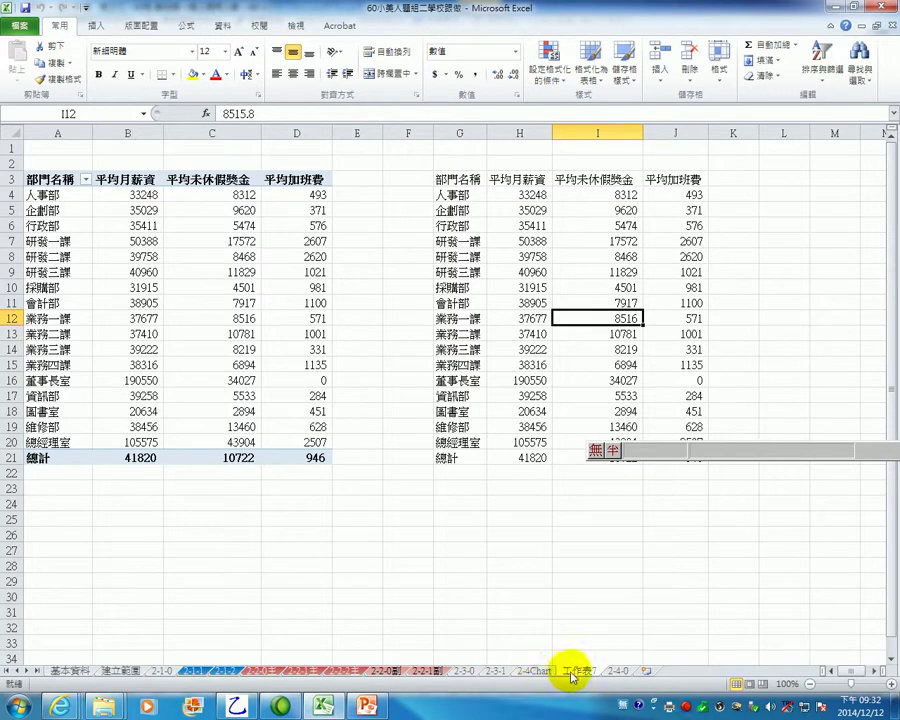
{"action": "left_click_drag", "start_coordinate": [705, 463], "coordinate": [815, 355]}
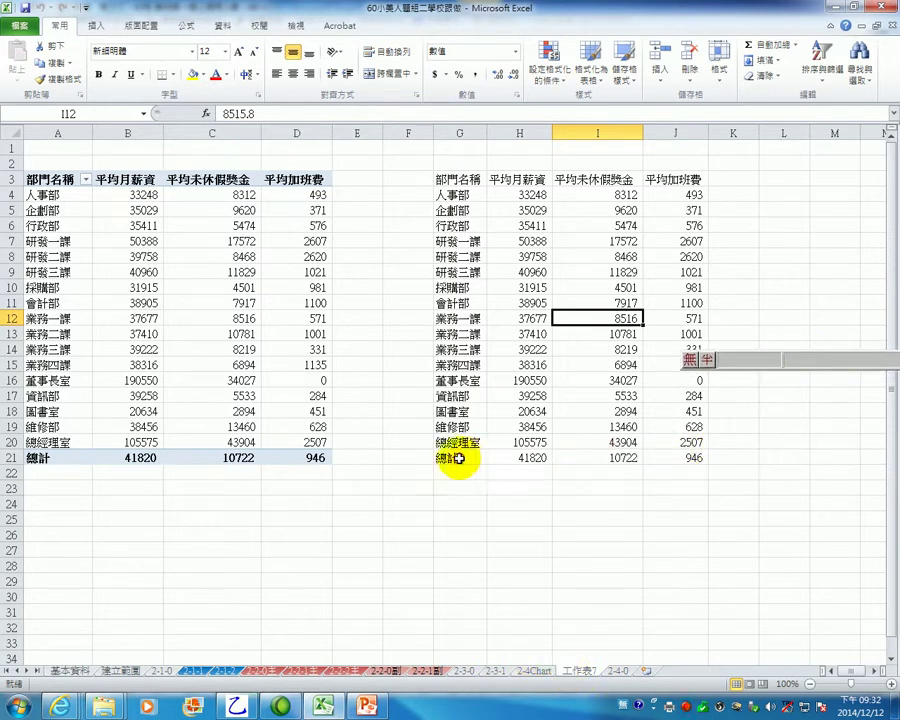
{"action": "left_click_drag", "start_coordinate": [448, 458], "coordinate": [675, 463]}
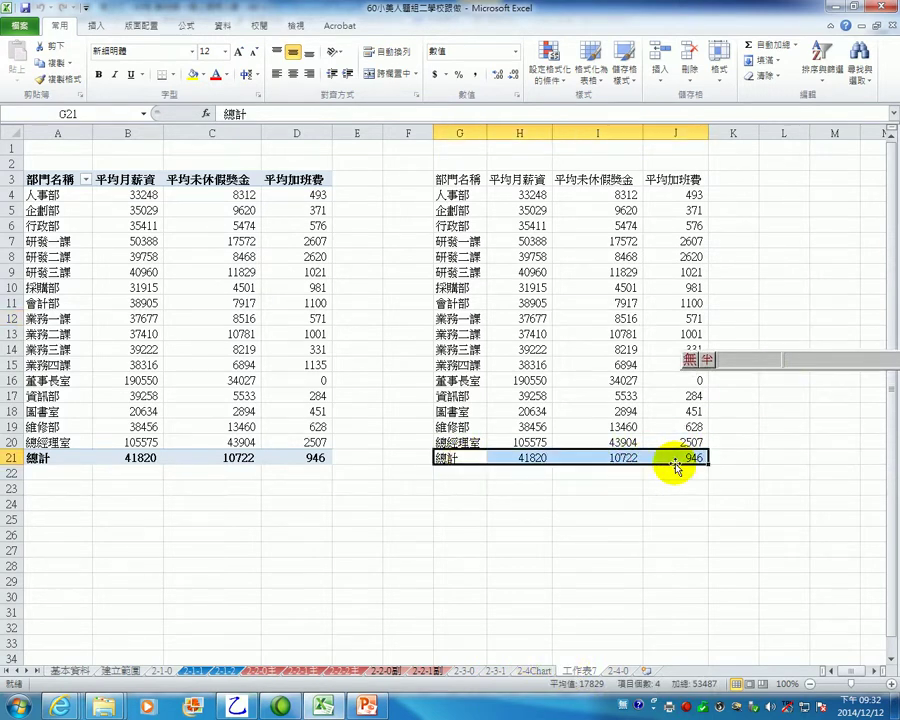
{"action": "key", "text": "Delete"}
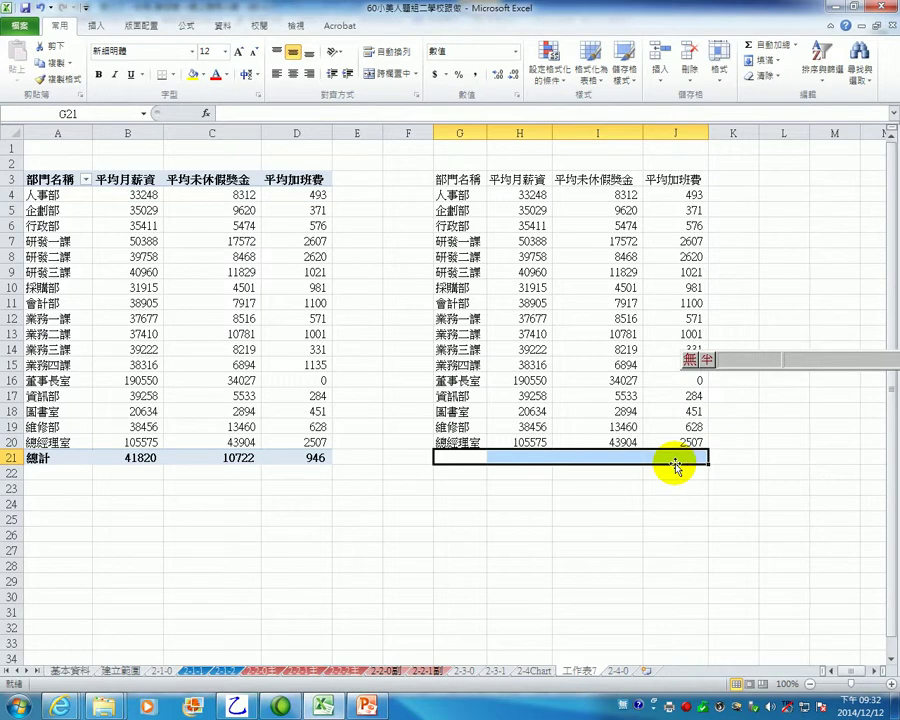
{"action": "left_click", "coordinate": [547, 673]}
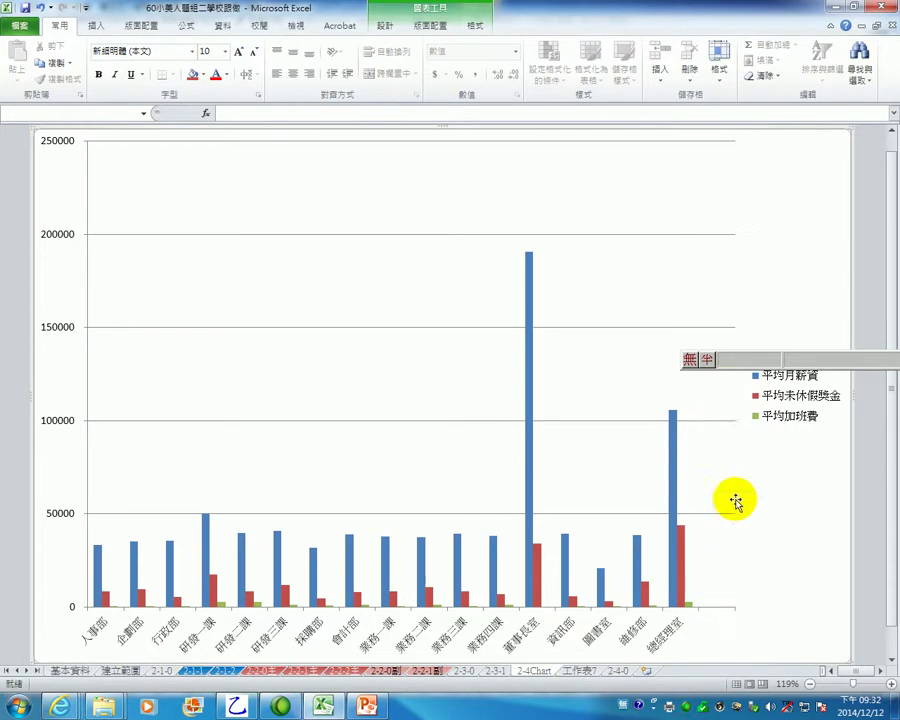
Step: Undo the clearing of the pasted table's 總計 row and clear G21:J21 again
{"action": "left_click", "coordinate": [39, 7]}
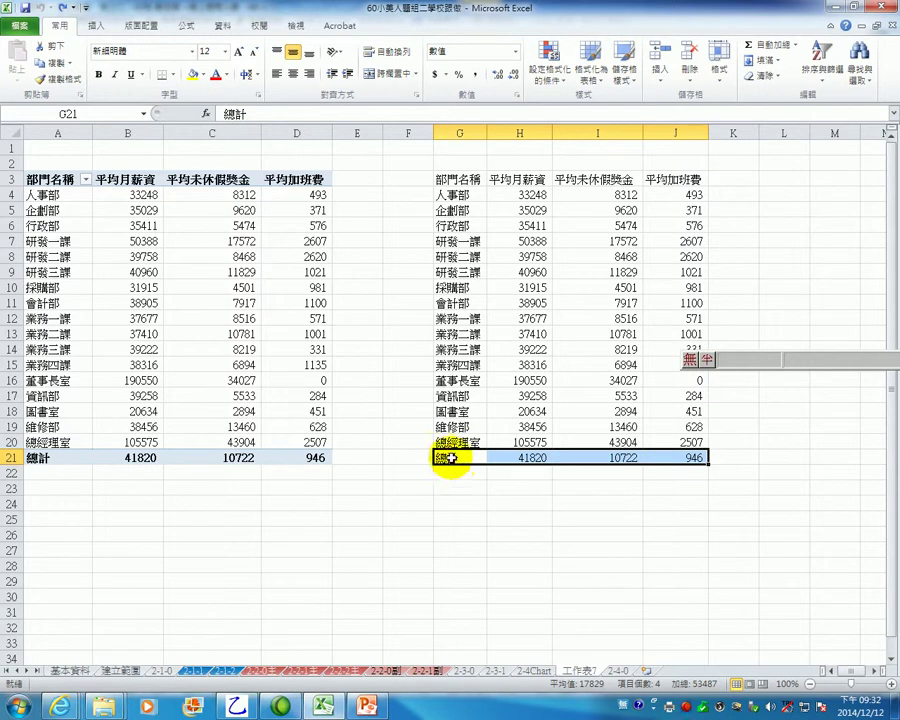
{"action": "key", "text": "Delete"}
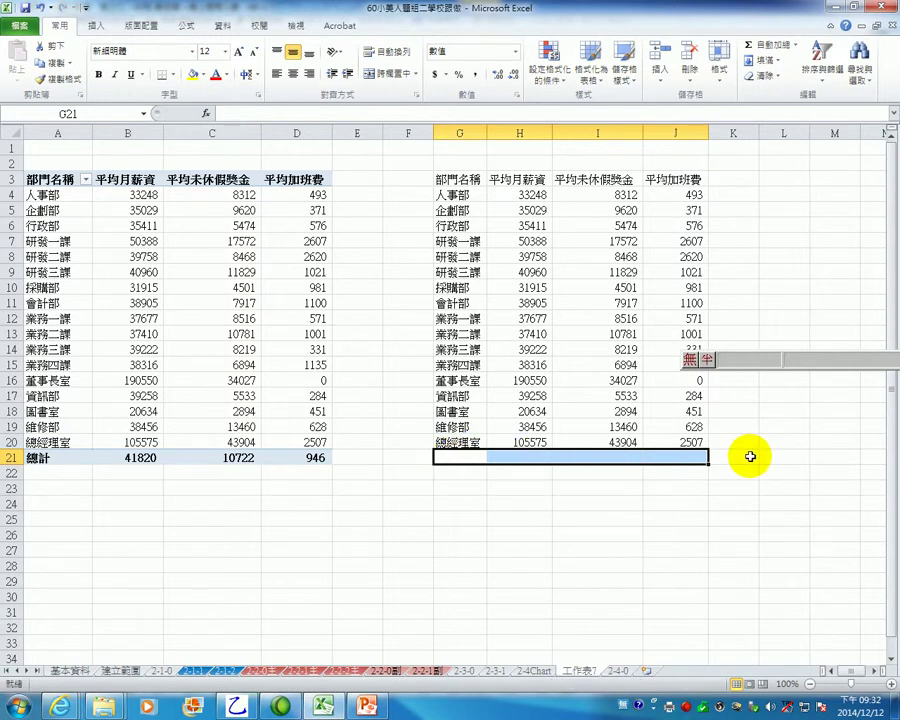
{"action": "left_click", "coordinate": [718, 504]}
{"action": "left_click", "coordinate": [665, 565]}
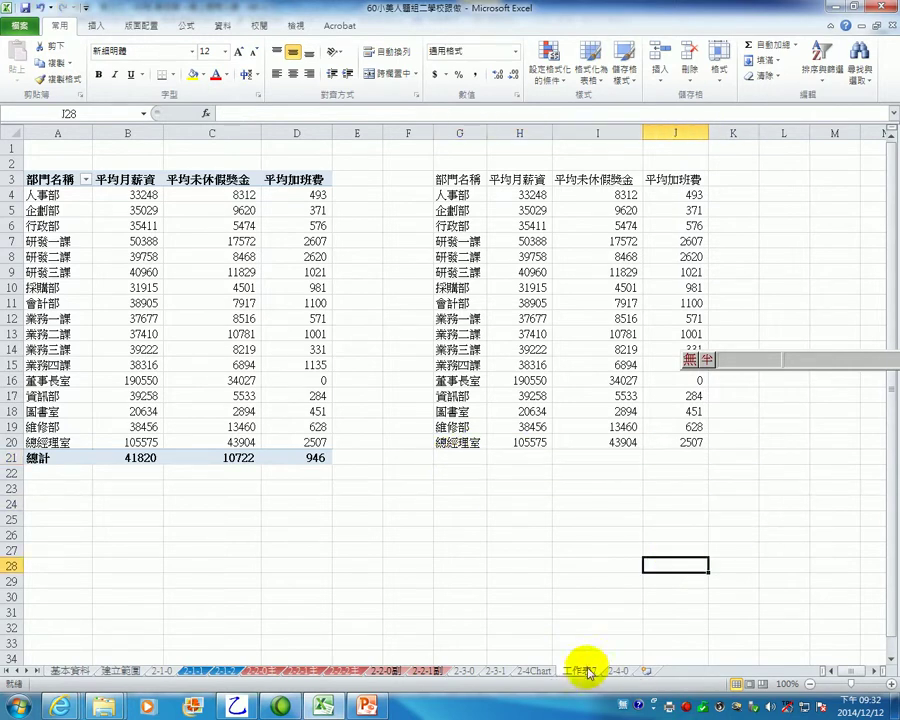
Step: Delete the 2-4Chart chart sheet permanently
{"action": "left_click", "coordinate": [520, 671]}
{"action": "right_click", "coordinate": [522, 671]}
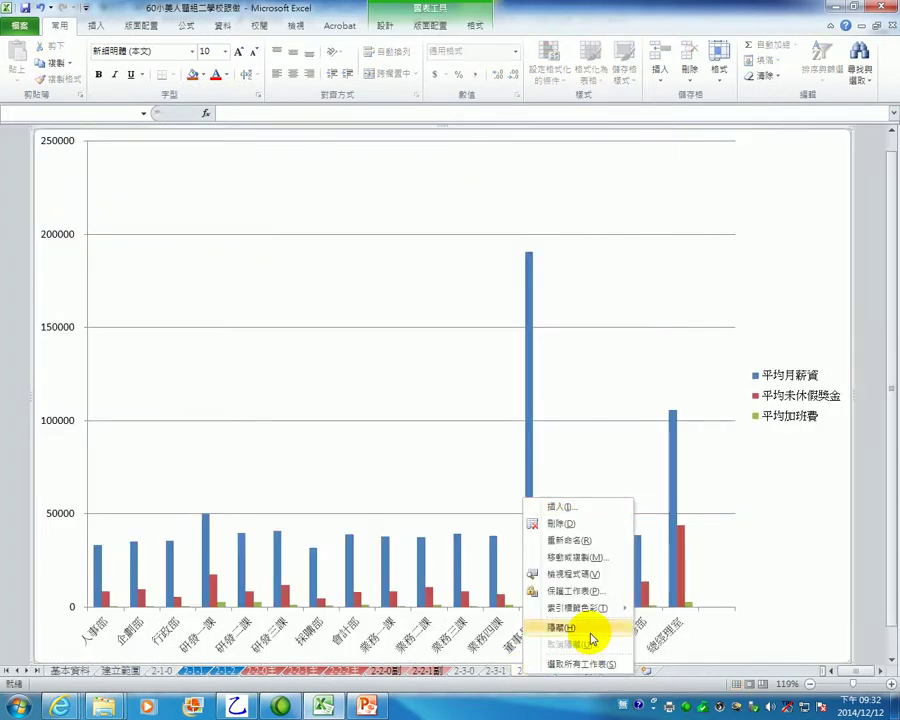
{"action": "left_click", "coordinate": [568, 523]}
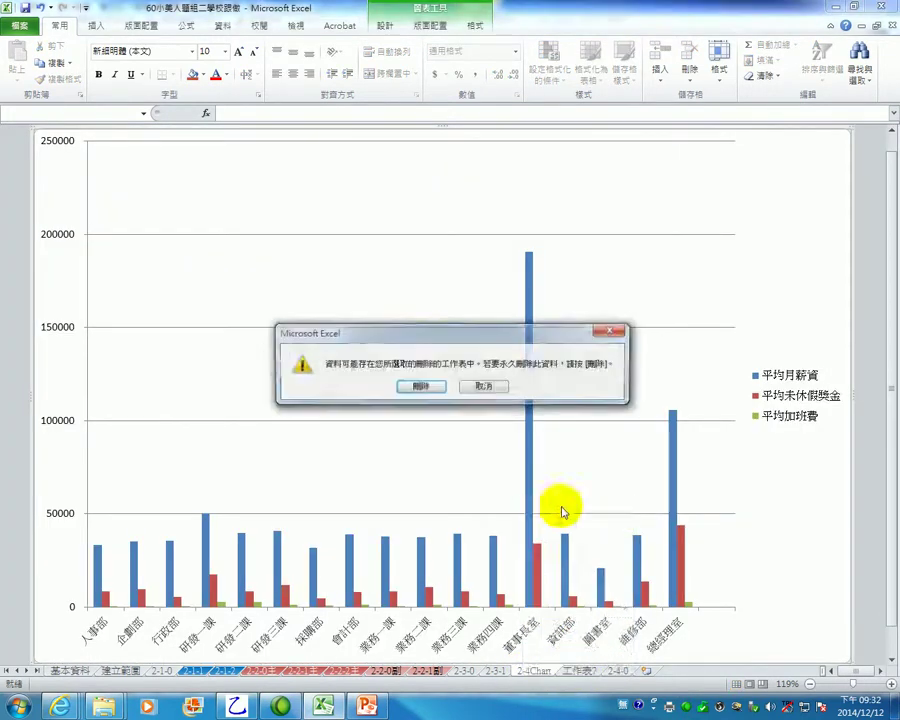
{"action": "left_click", "coordinate": [421, 384]}
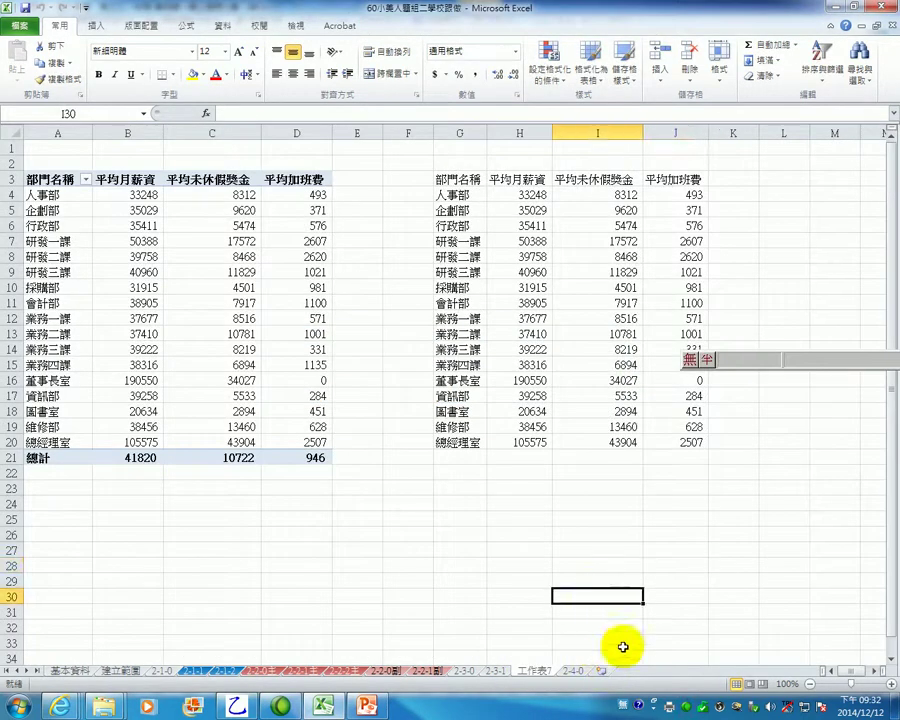
Step: Rename the sheet 工作表7 as 2-4-1 and place it after the sheet 2-4-0
{"action": "double_click", "coordinate": [528, 672]}
{"action": "type", "text": "2-4-1"}
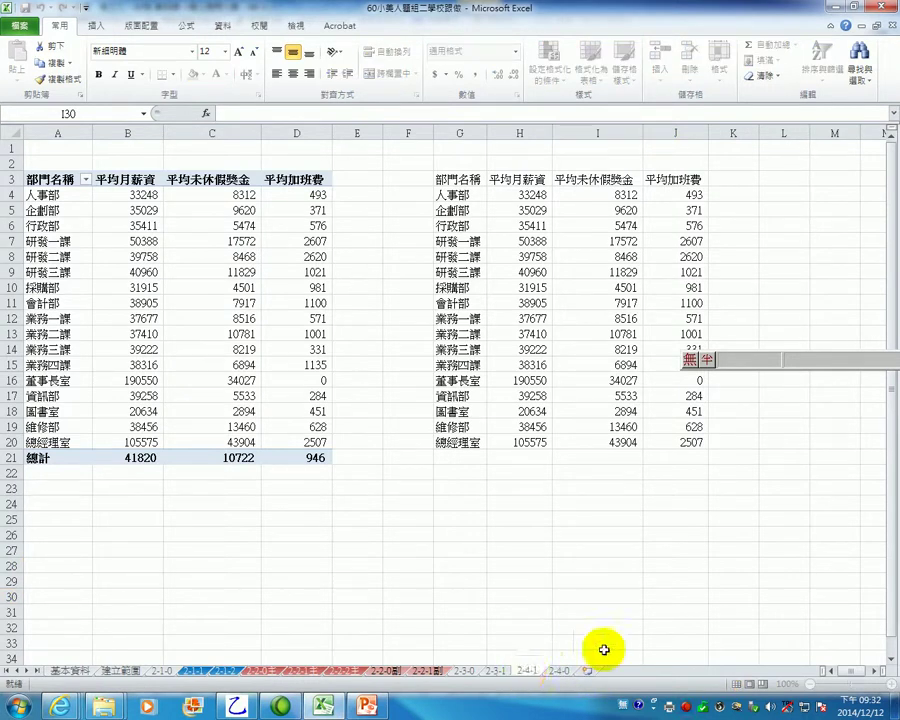
{"action": "left_click", "coordinate": [603, 643]}
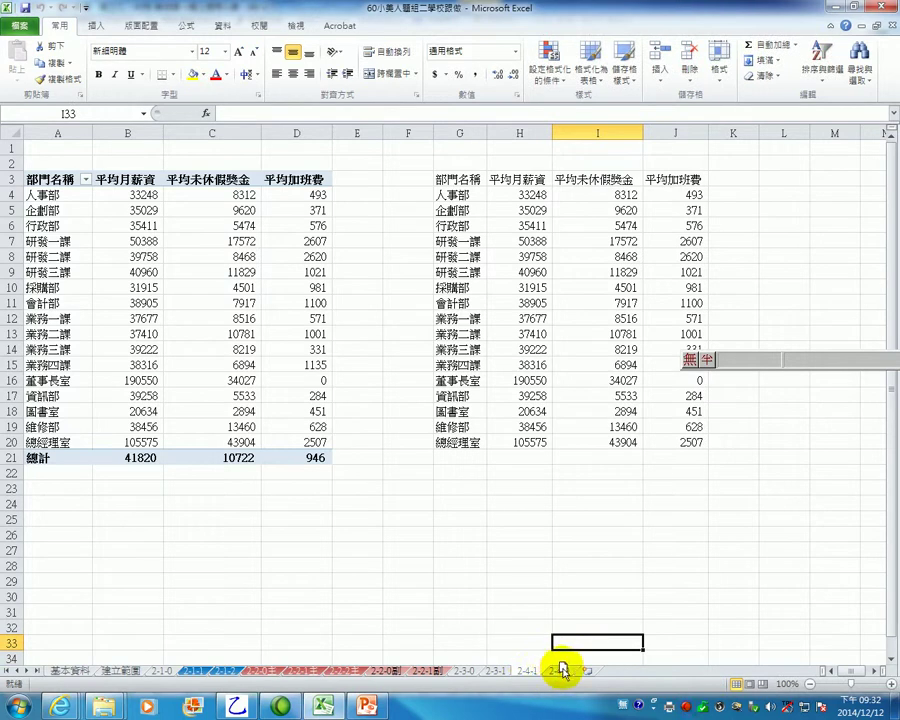
{"action": "left_click_drag", "start_coordinate": [580, 668], "coordinate": [548, 677]}
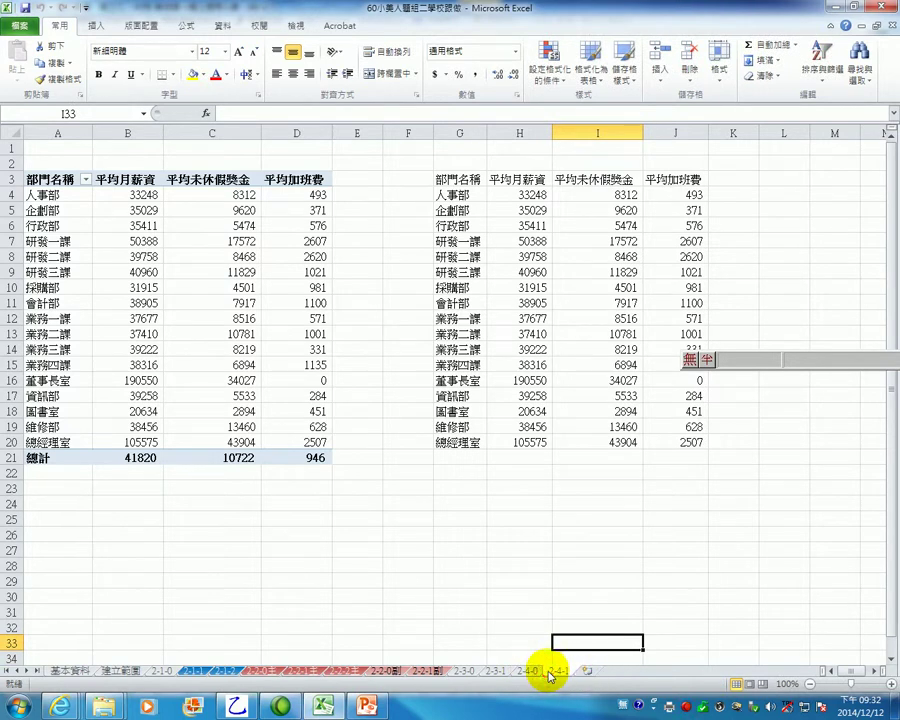
{"action": "left_click", "coordinate": [612, 274]}
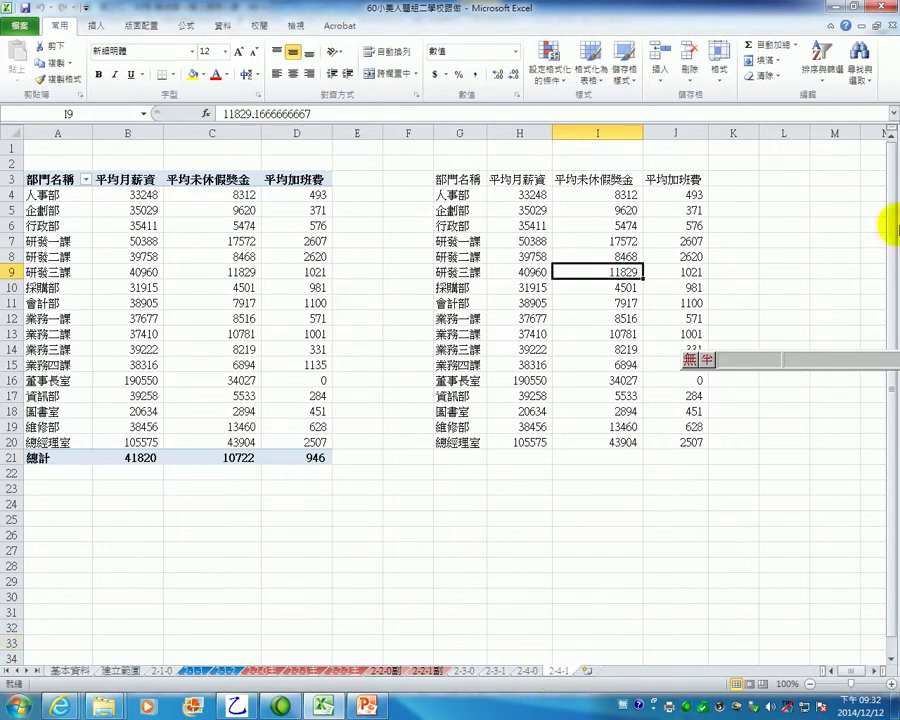
Step: Insert a 2-D clustered column chart from the pasted values table on the 2-4-1 sheet
{"action": "left_click", "coordinate": [104, 26]}
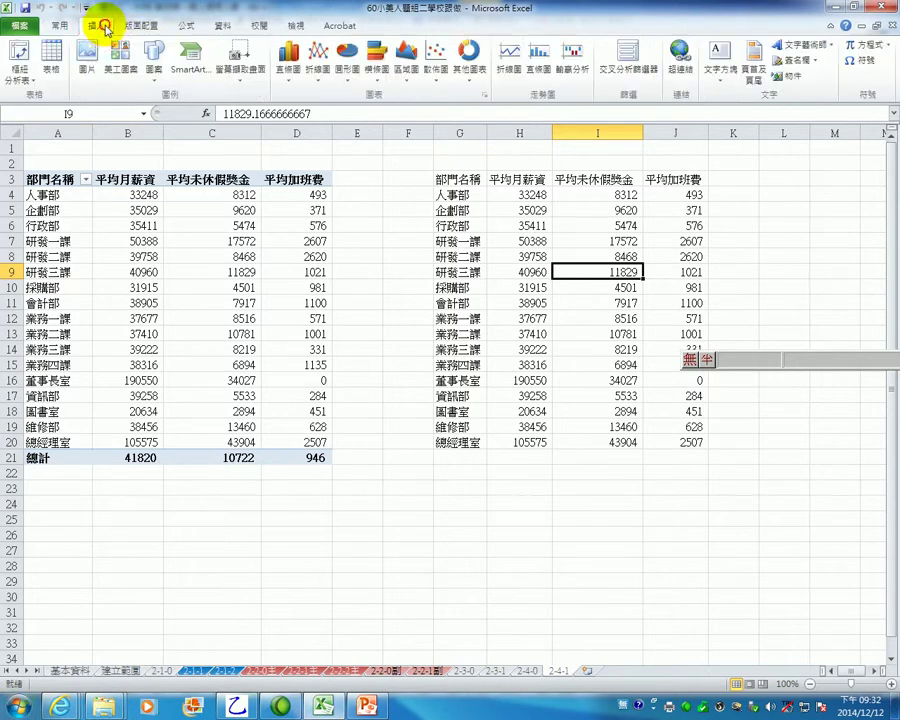
{"action": "left_click", "coordinate": [288, 60]}
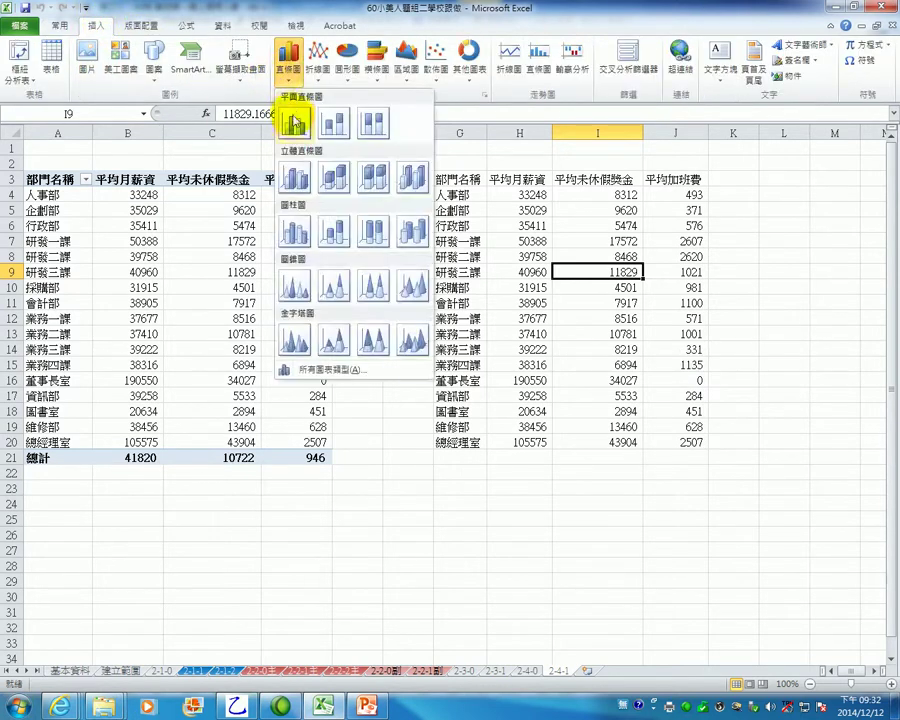
{"action": "left_click", "coordinate": [294, 122]}
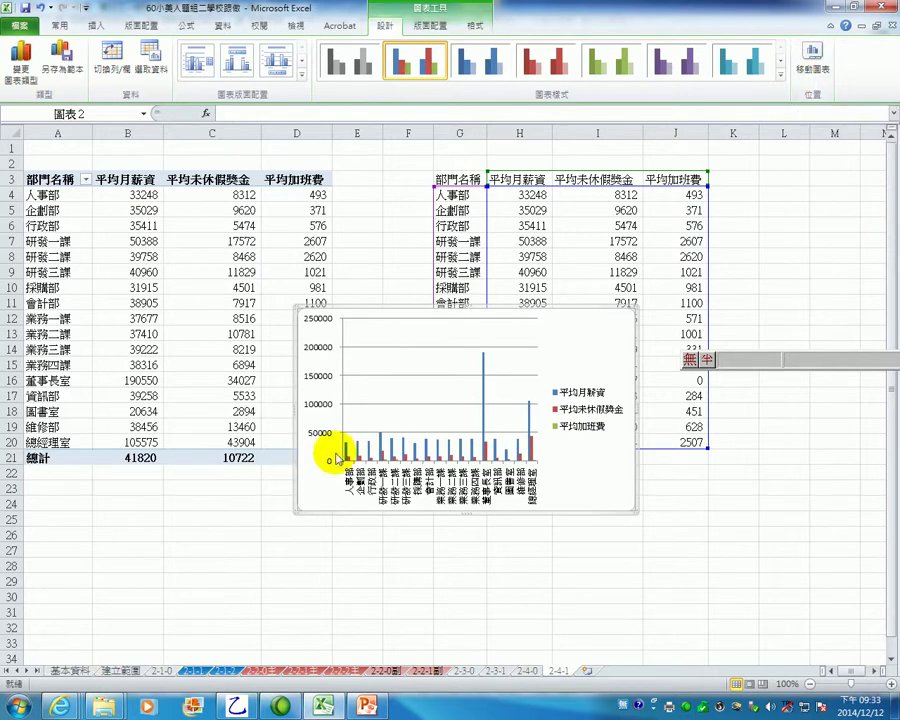
Step: Move the column chart to a new chart sheet named 2-4圖
{"action": "left_click", "coordinate": [812, 77]}
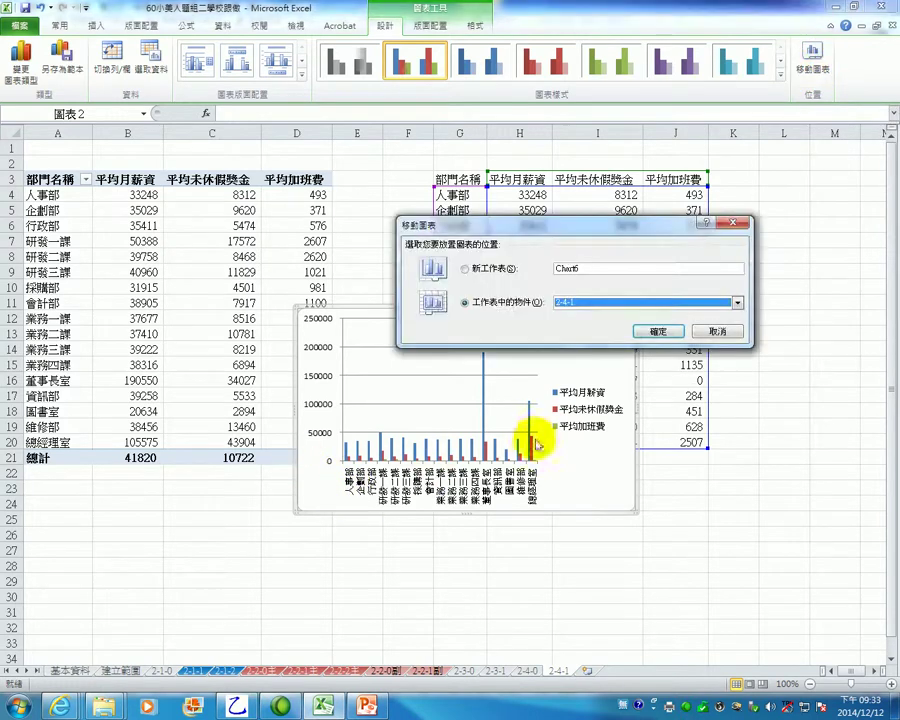
{"action": "left_click", "coordinate": [490, 268]}
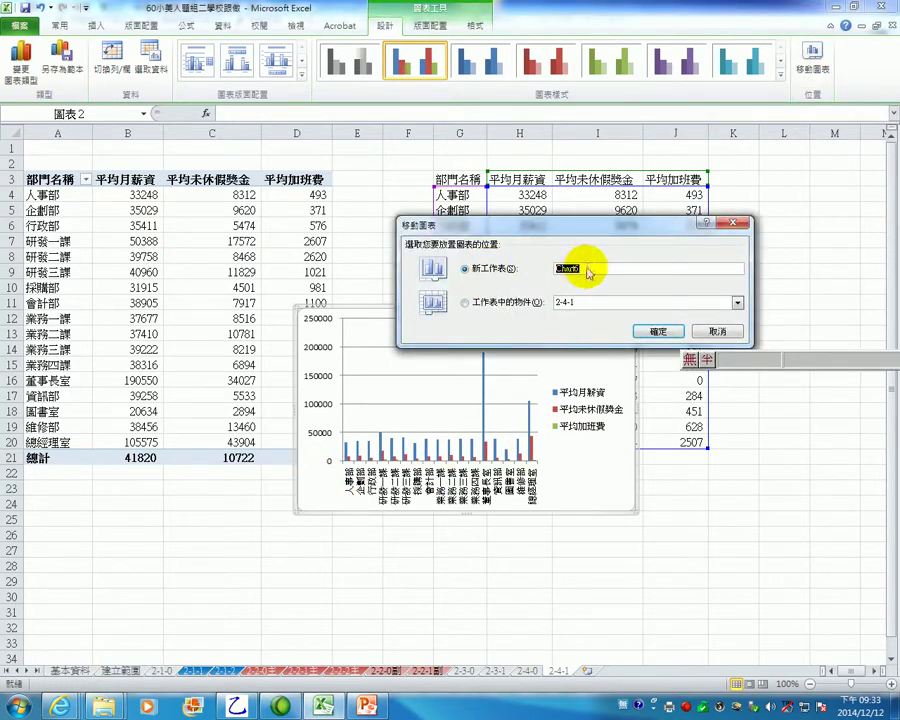
{"action": "type", "text": "2-4圖"}
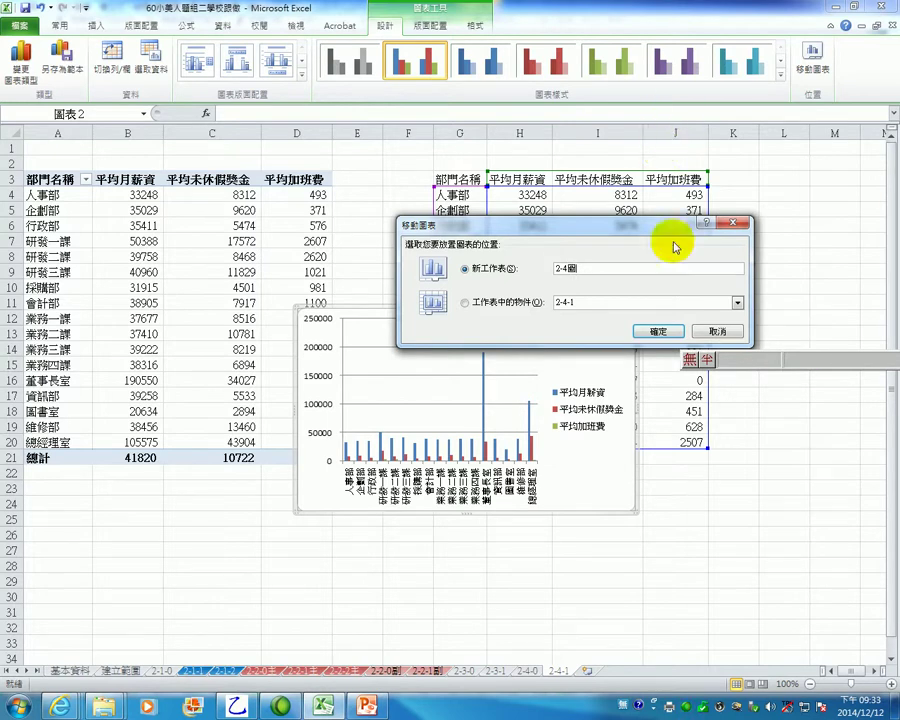
{"action": "left_click", "coordinate": [672, 331]}
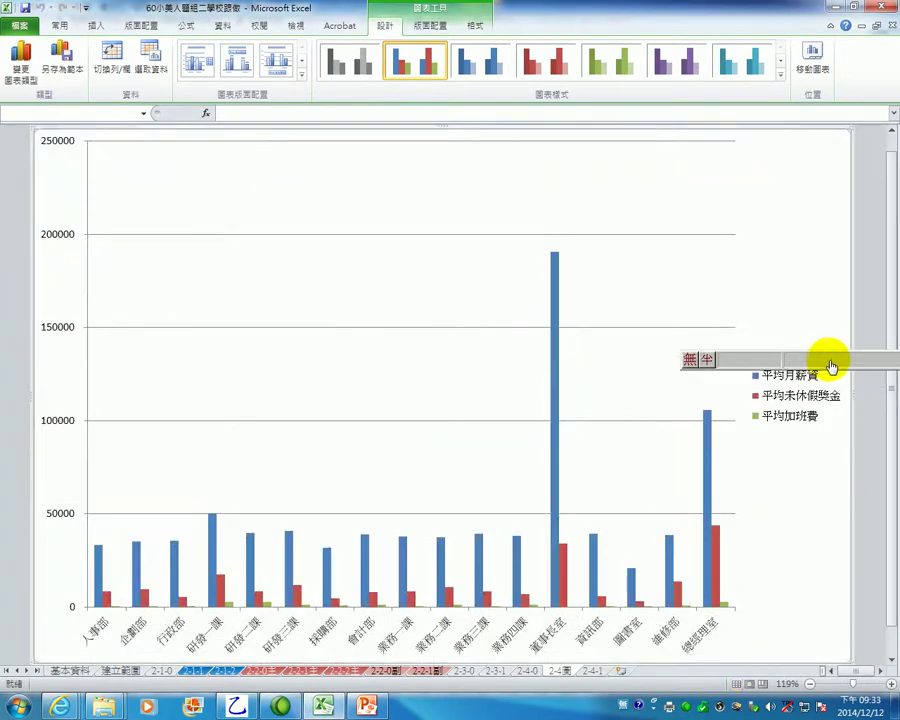
{"action": "left_click_drag", "start_coordinate": [828, 362], "coordinate": [893, 273]}
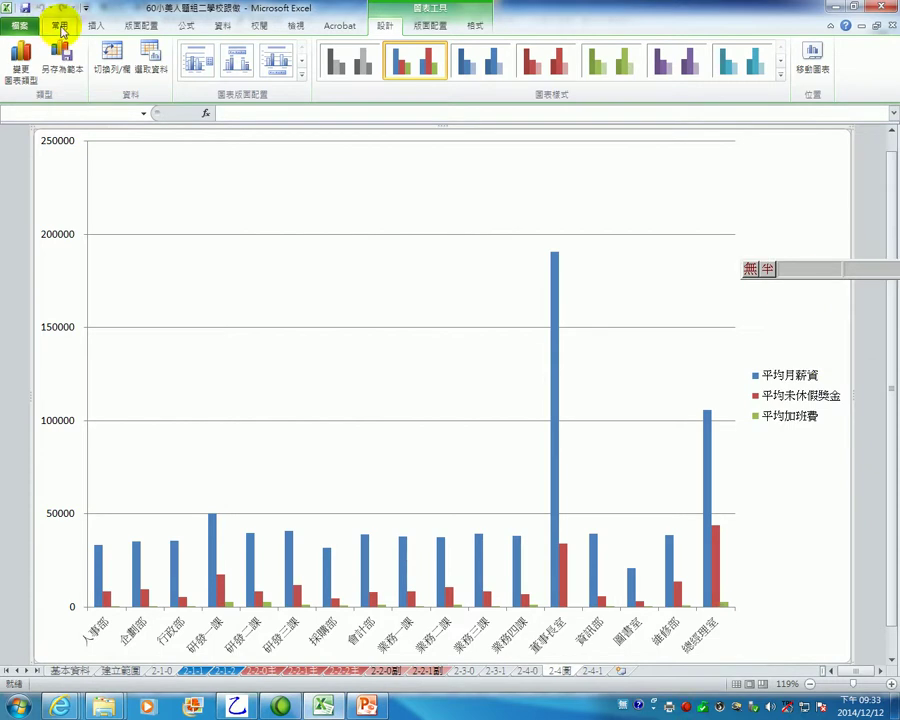
Step: Set custom page margins of 3 on all four sides of the 2-4圖 sheet, with the header margin at 0.8
{"action": "left_click", "coordinate": [144, 25]}
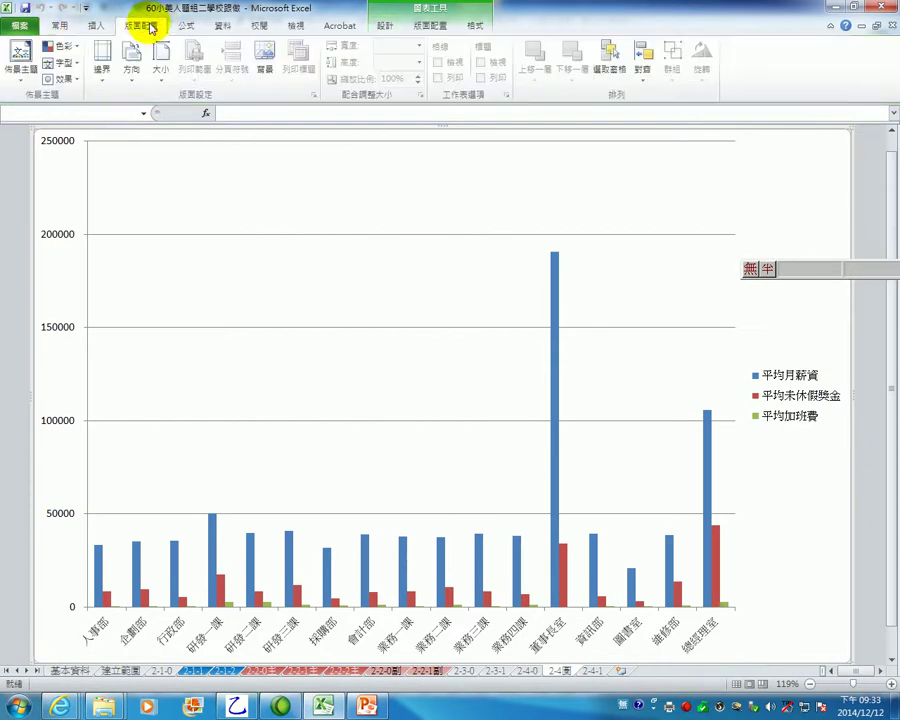
{"action": "left_click", "coordinate": [104, 66]}
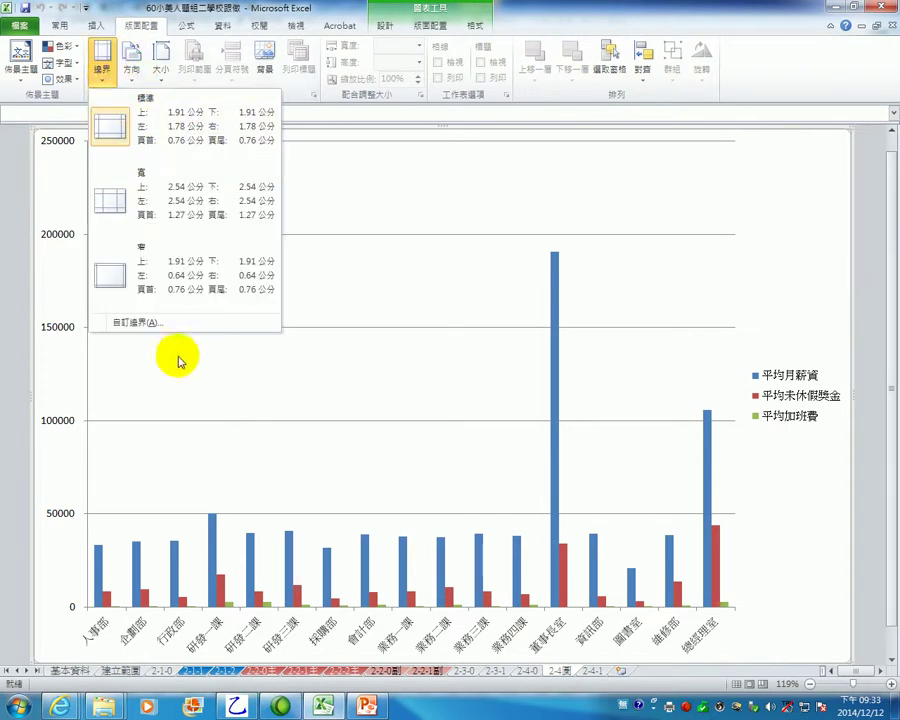
{"action": "left_click", "coordinate": [186, 319]}
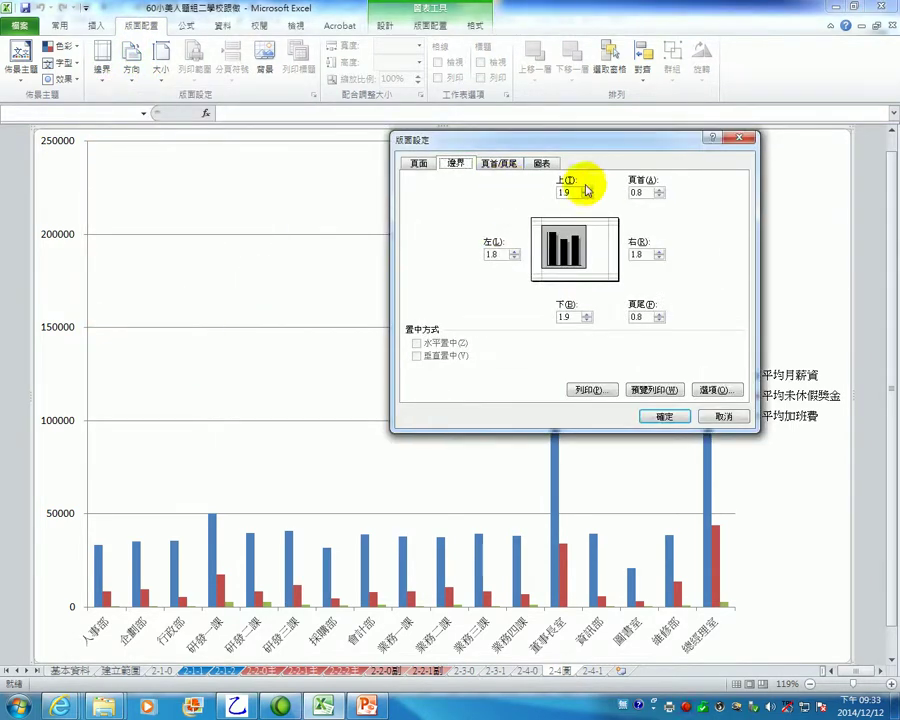
{"action": "left_click_drag", "start_coordinate": [587, 190], "coordinate": [518, 180]}
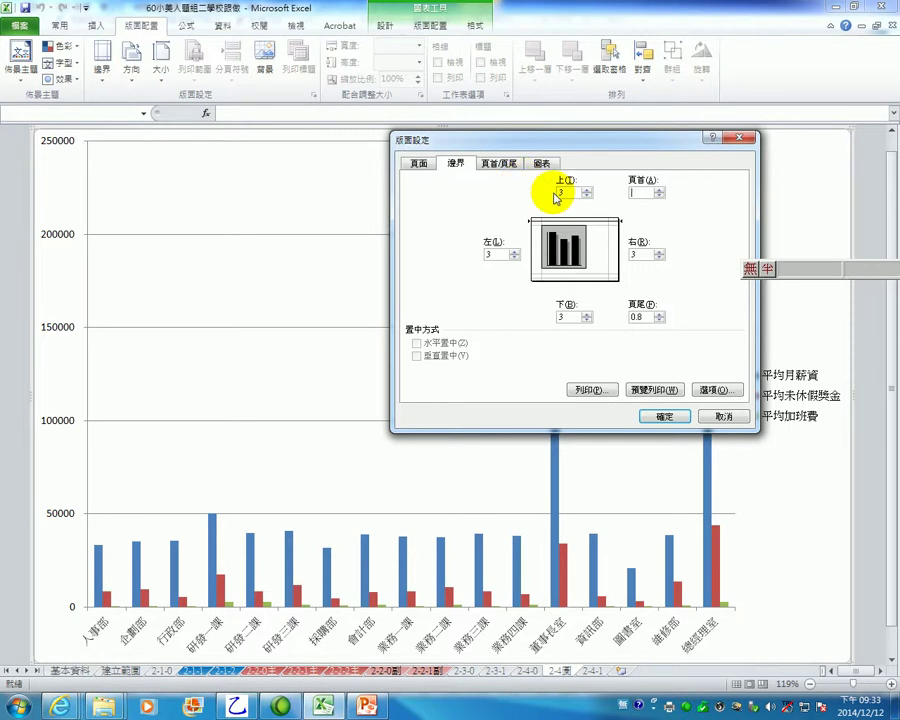
{"action": "type", "text": "0.8"}
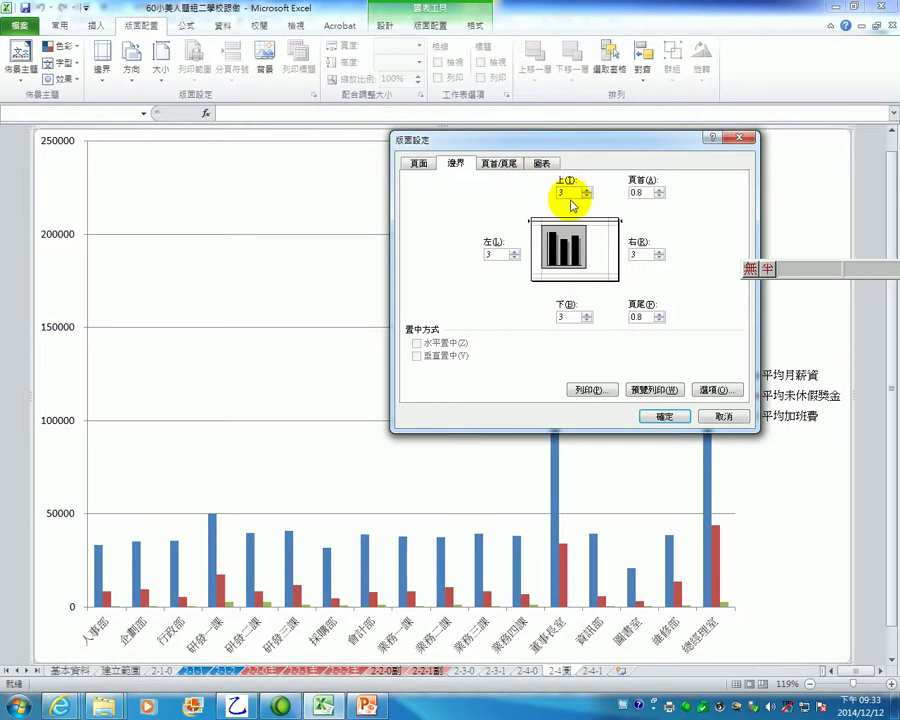
{"action": "left_click", "coordinate": [684, 415]}
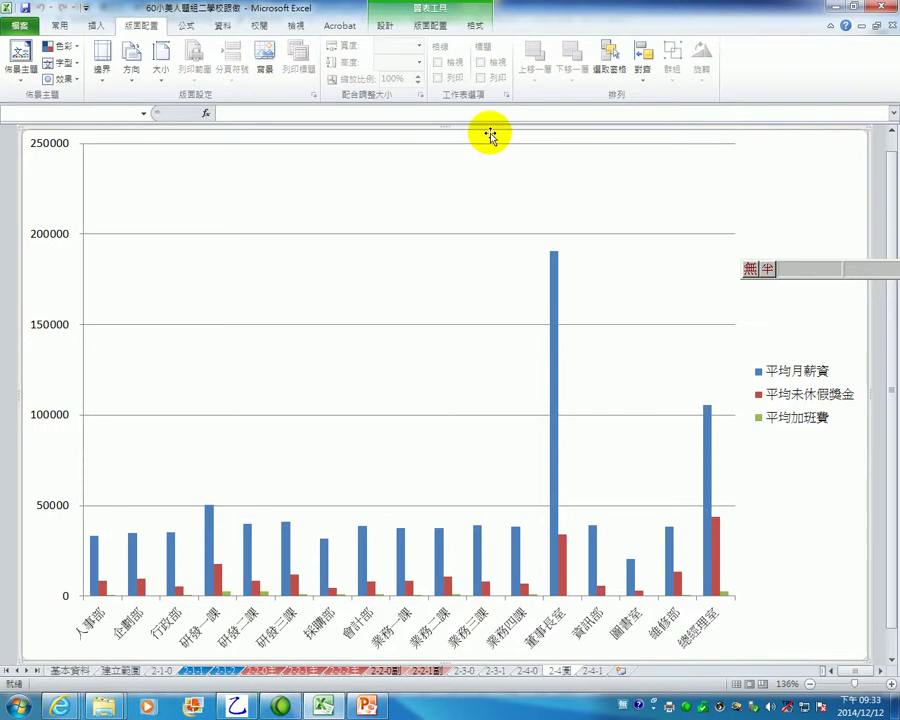
{"action": "left_click", "coordinate": [54, 26]}
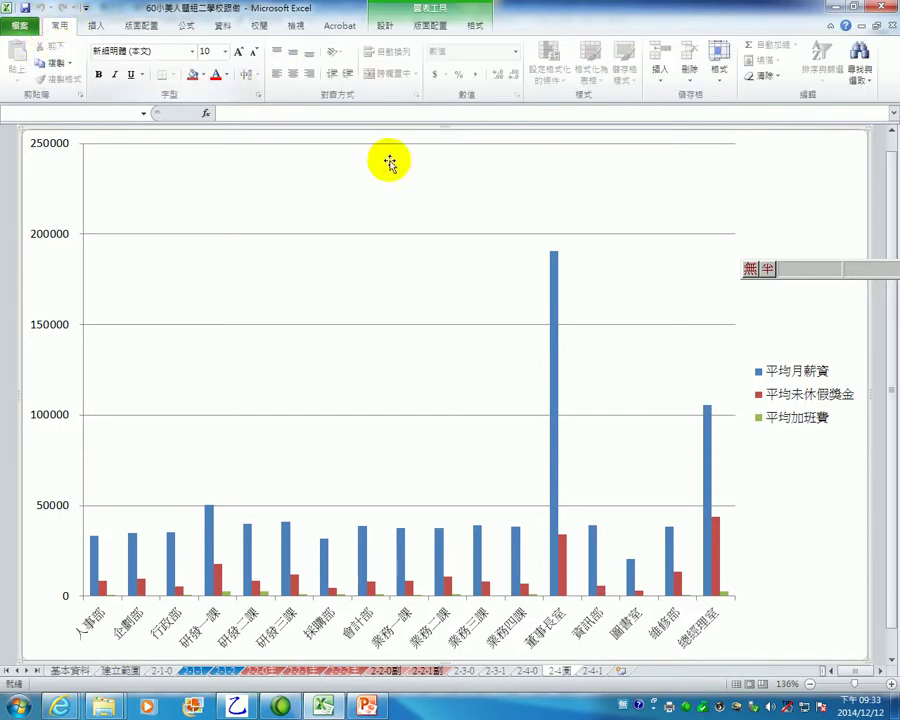
{"action": "right_click", "coordinate": [445, 133]}
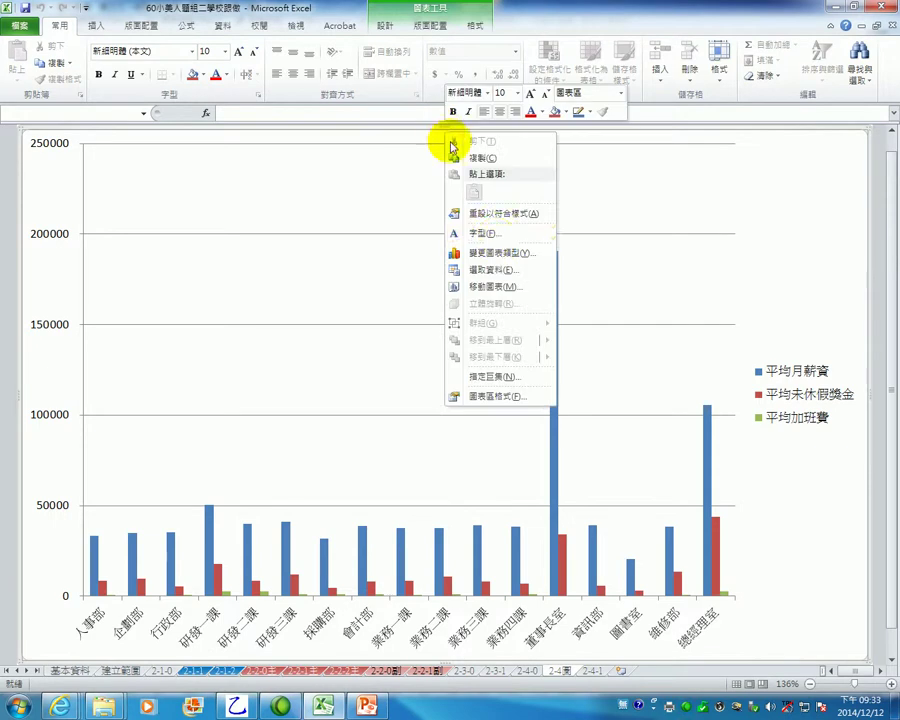
{"action": "left_click", "coordinate": [501, 233]}
{"action": "left_click", "coordinate": [396, 289]}
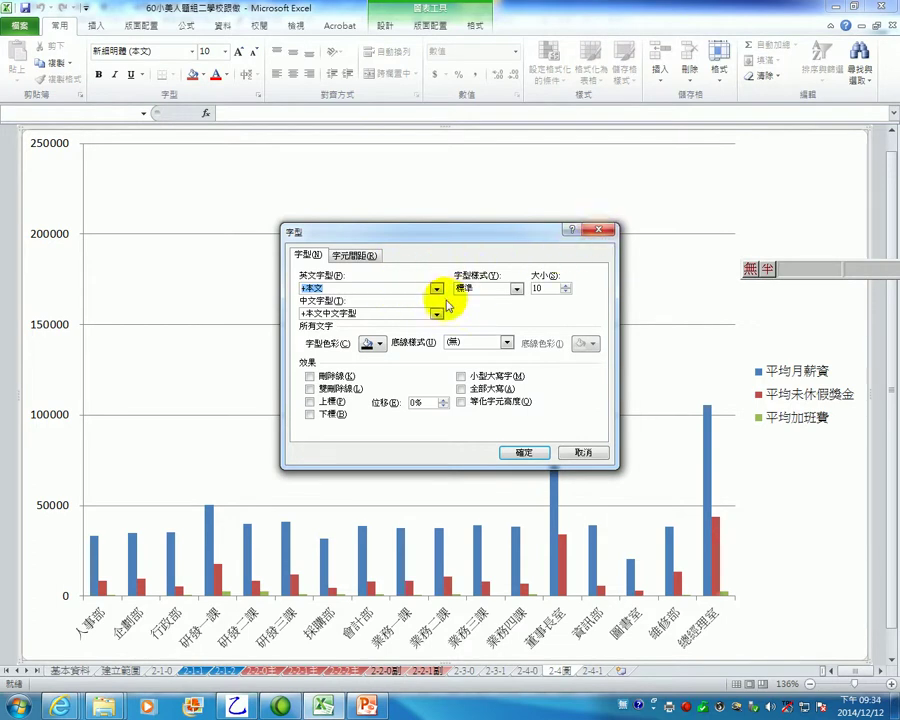
{"action": "left_click", "coordinate": [598, 231]}
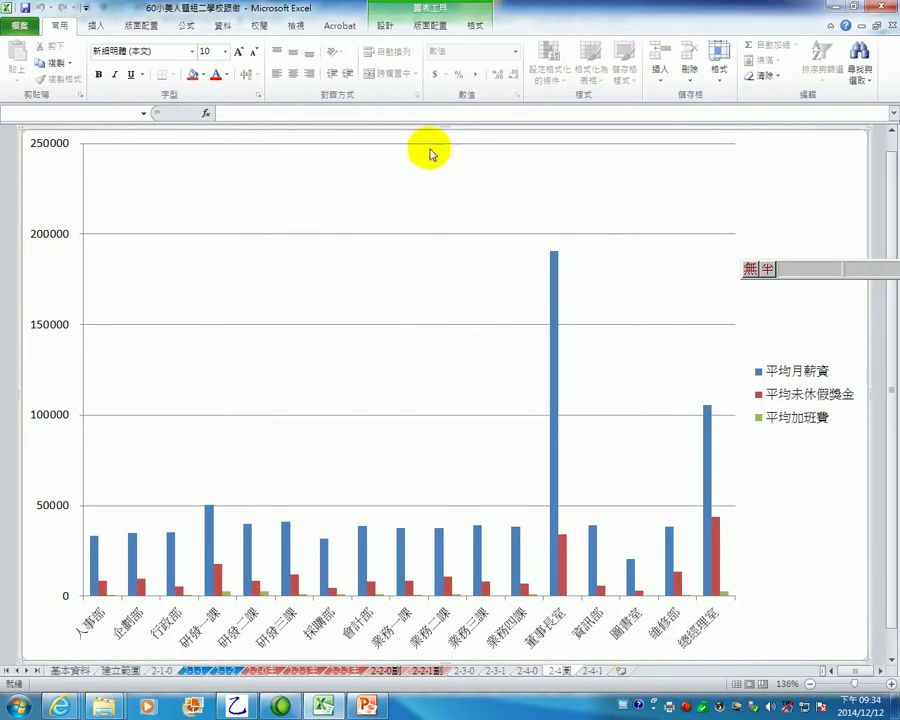
Step: Format all text of the chart area with font size 14 and the Times New Roman font
{"action": "right_click", "coordinate": [427, 134]}
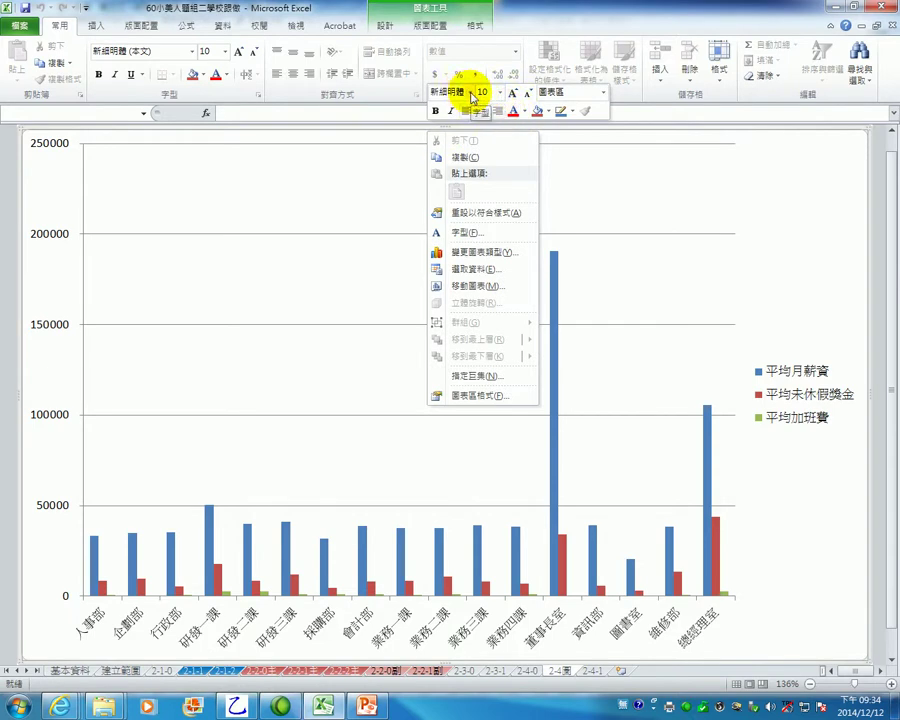
{"action": "left_click", "coordinate": [498, 93]}
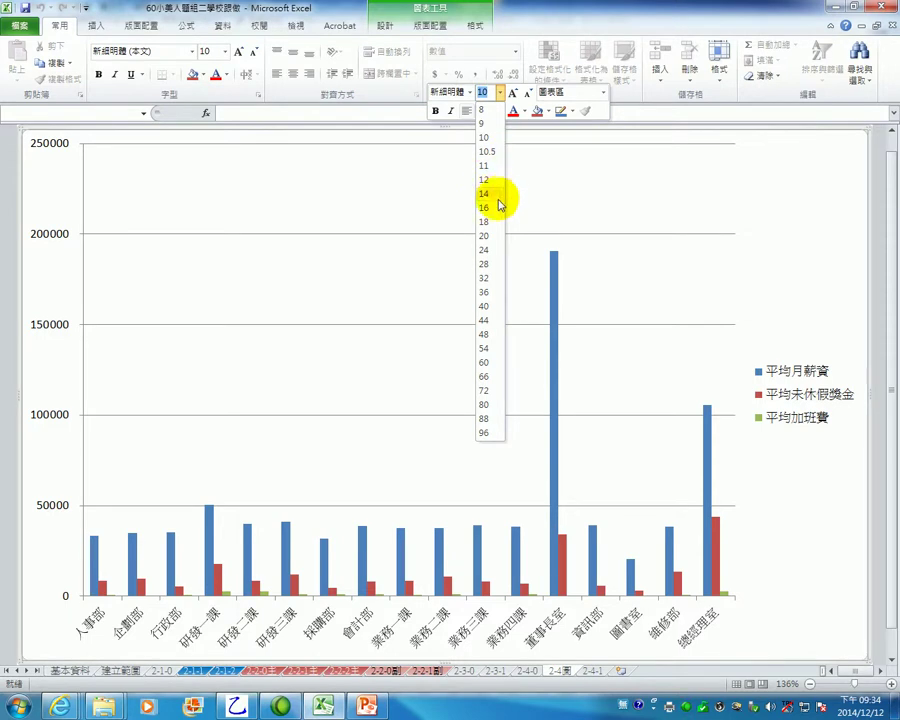
{"action": "left_click", "coordinate": [497, 195]}
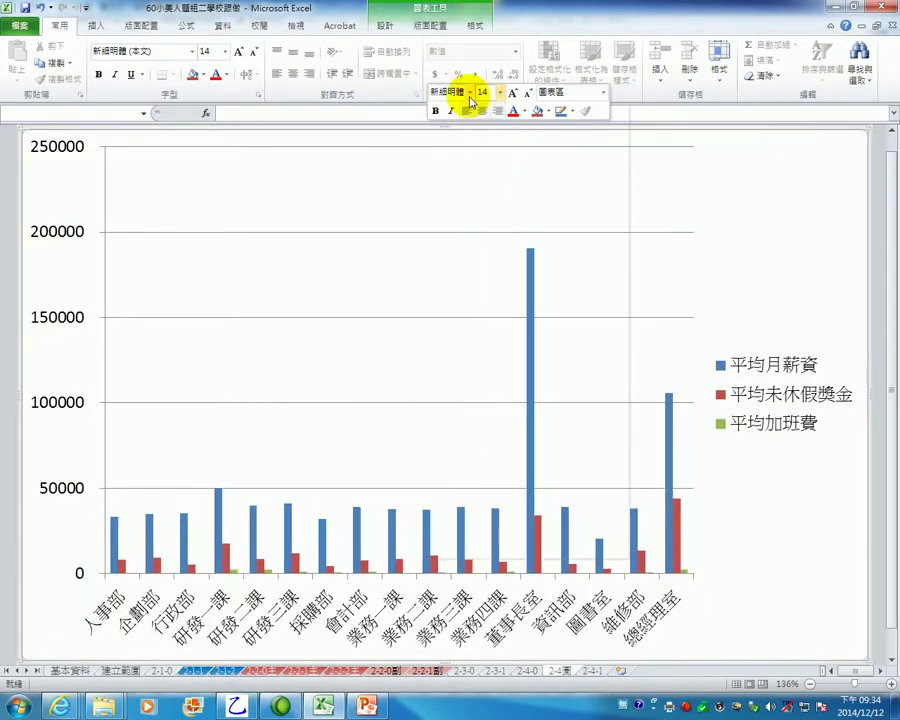
{"action": "left_click", "coordinate": [468, 93]}
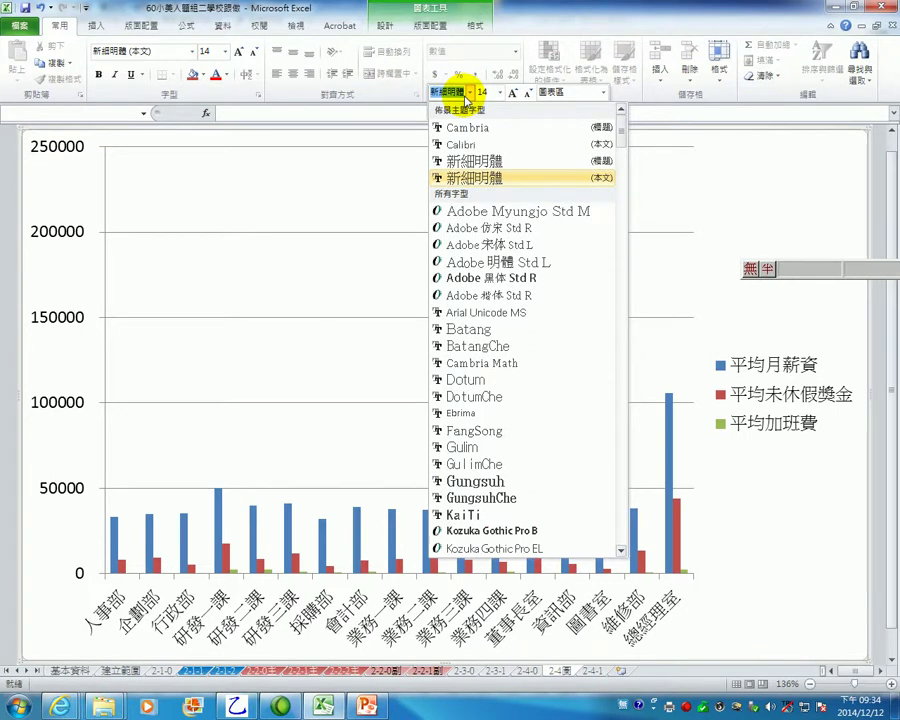
{"action": "left_click", "coordinate": [464, 96]}
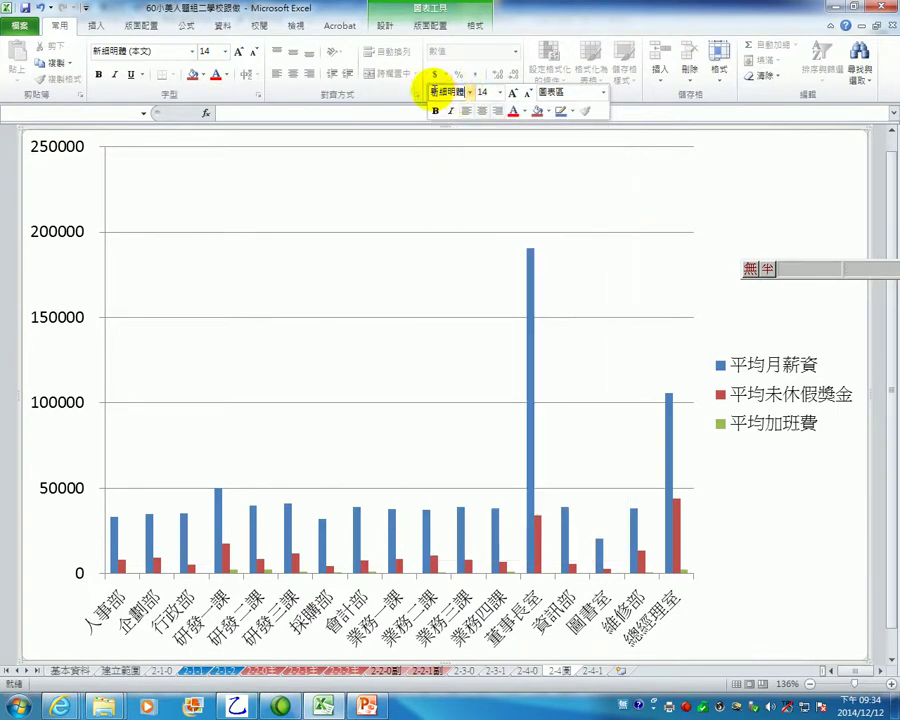
{"action": "left_click", "coordinate": [483, 91]}
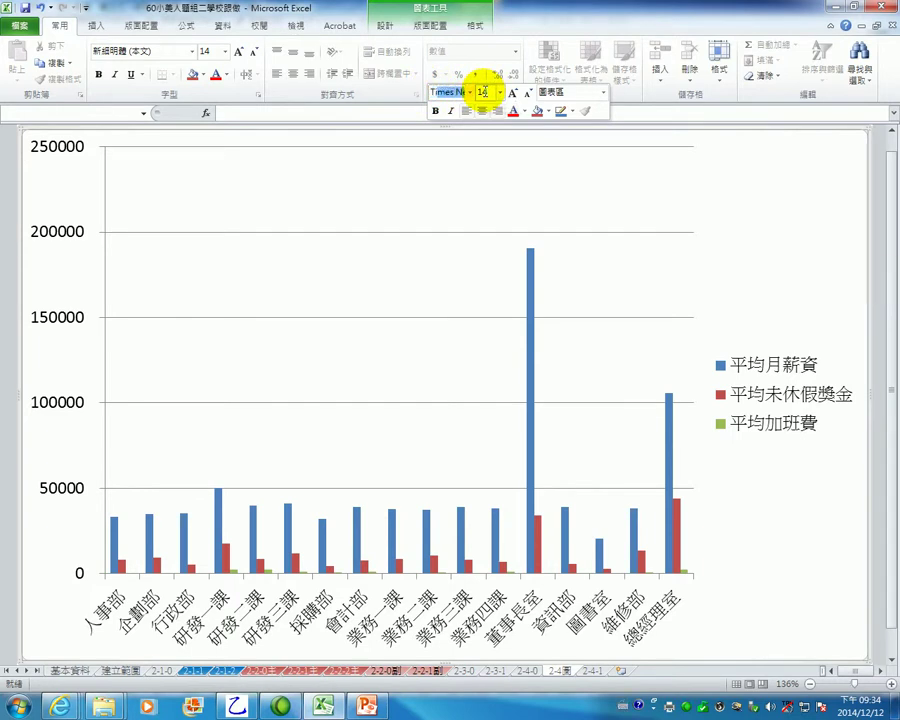
{"action": "key", "text": "Return"}
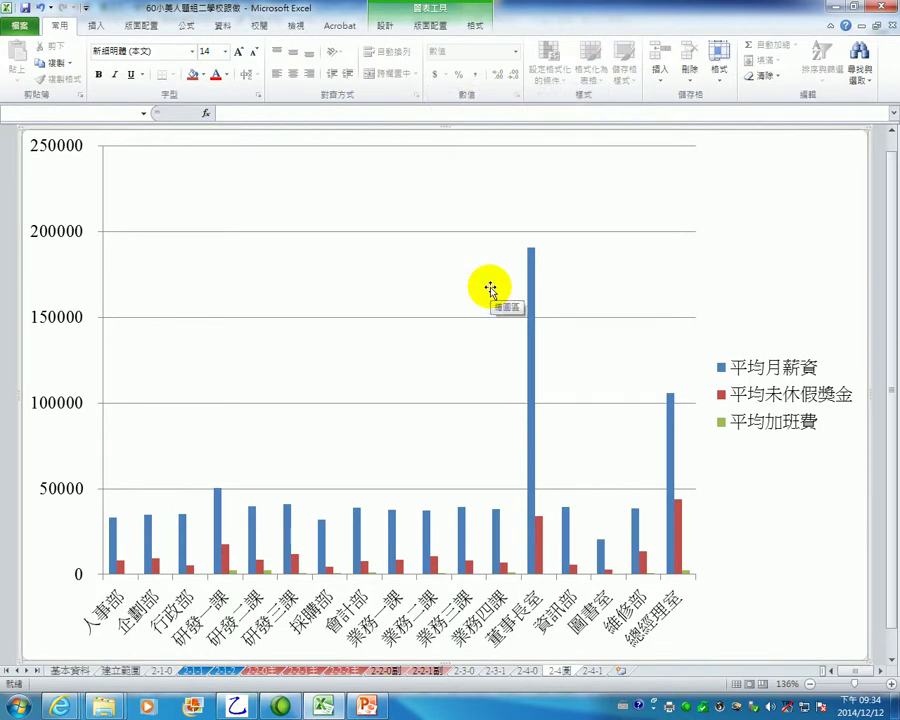
Step: Set the font size of the vertical axis labels to 12 and of the legend to 10
{"action": "left_click", "coordinate": [58, 146]}
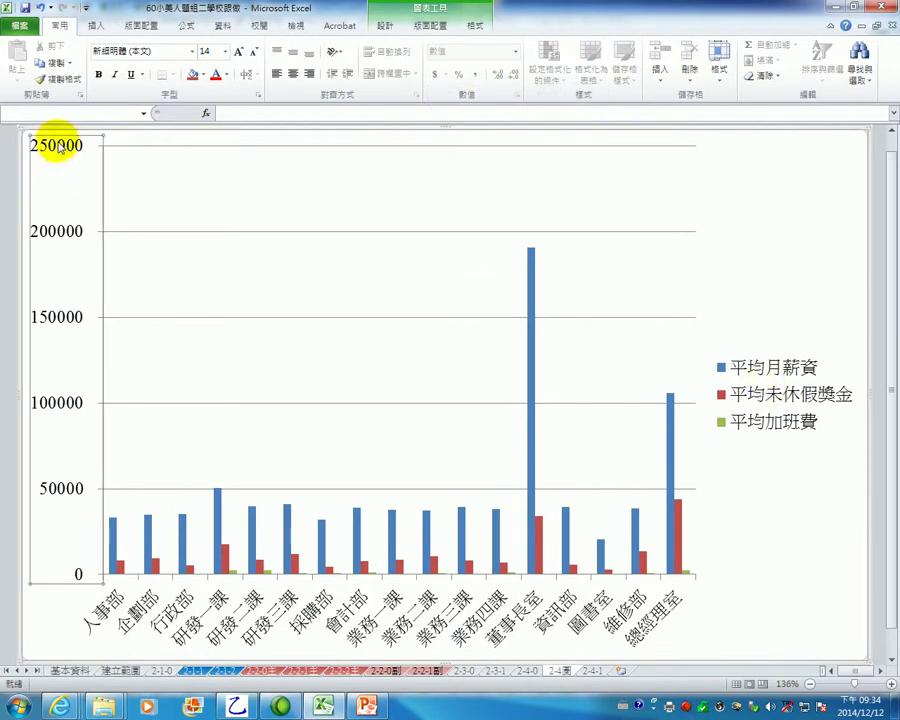
{"action": "left_click", "coordinate": [226, 51]}
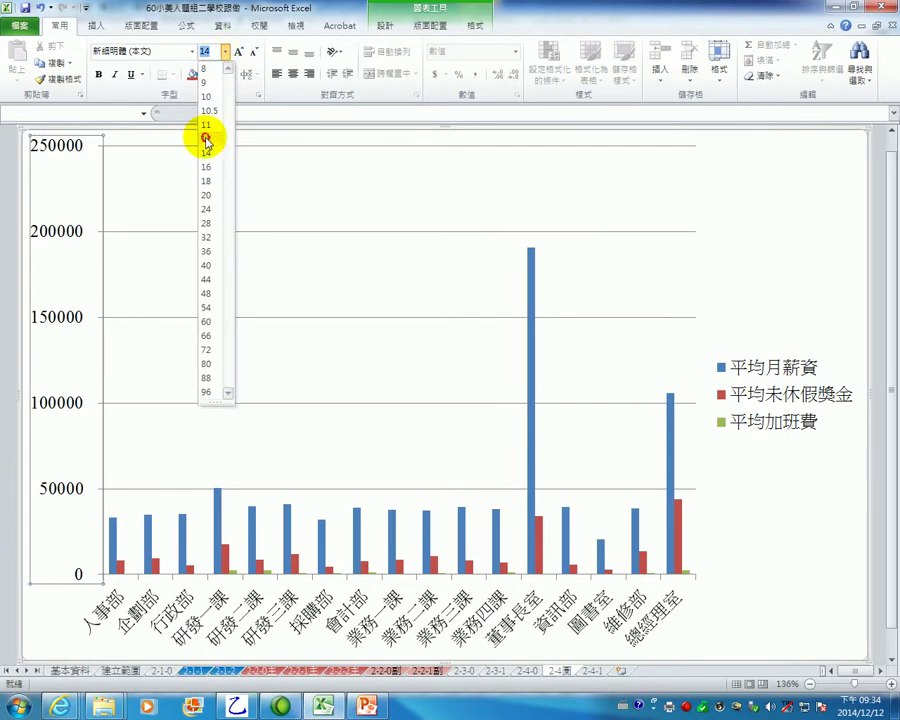
{"action": "left_click", "coordinate": [210, 139]}
{"action": "left_click", "coordinate": [742, 369]}
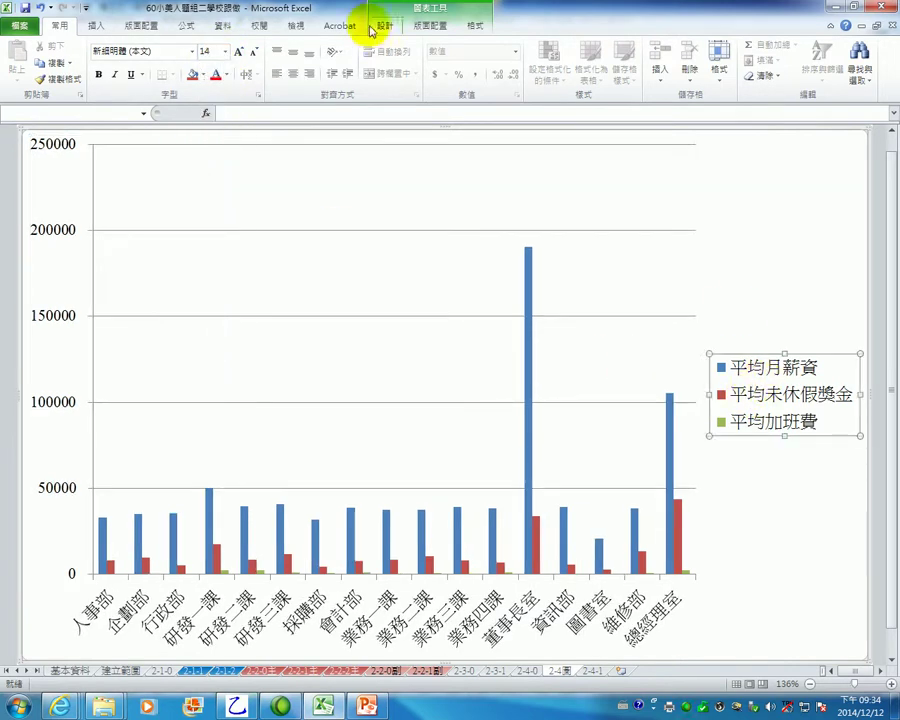
{"action": "left_click", "coordinate": [226, 51]}
{"action": "left_click", "coordinate": [207, 100]}
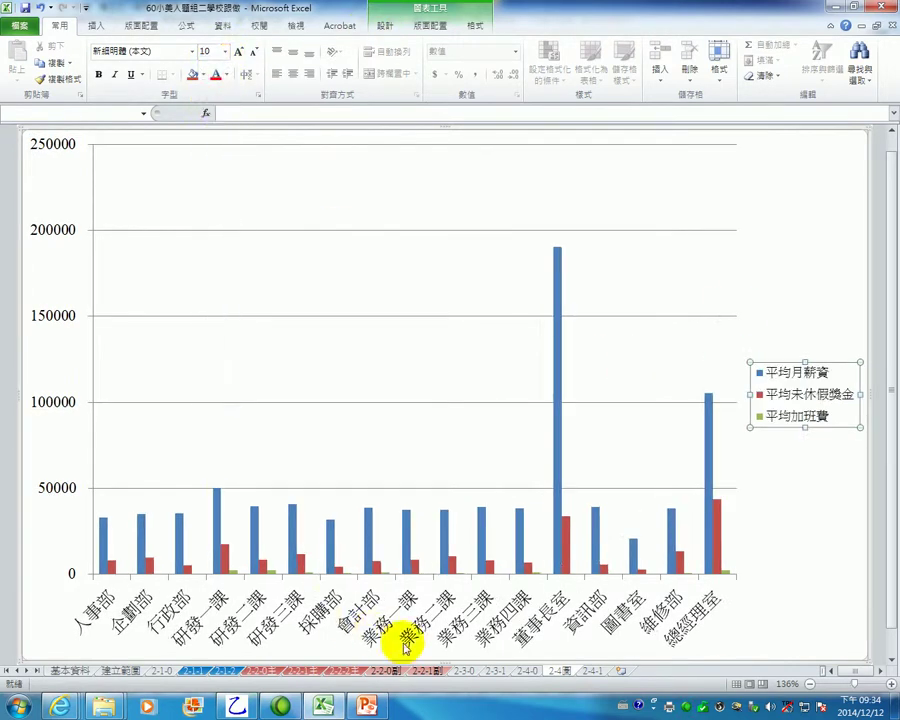
Step: Select the horizontal axis with the department names in the chart
{"action": "left_click", "coordinate": [405, 645]}
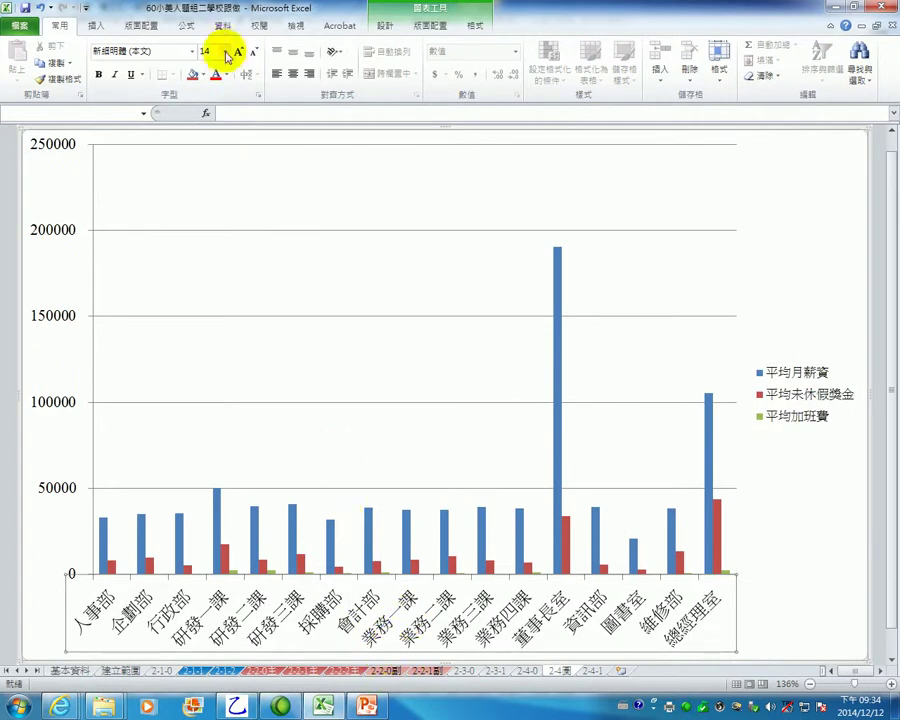